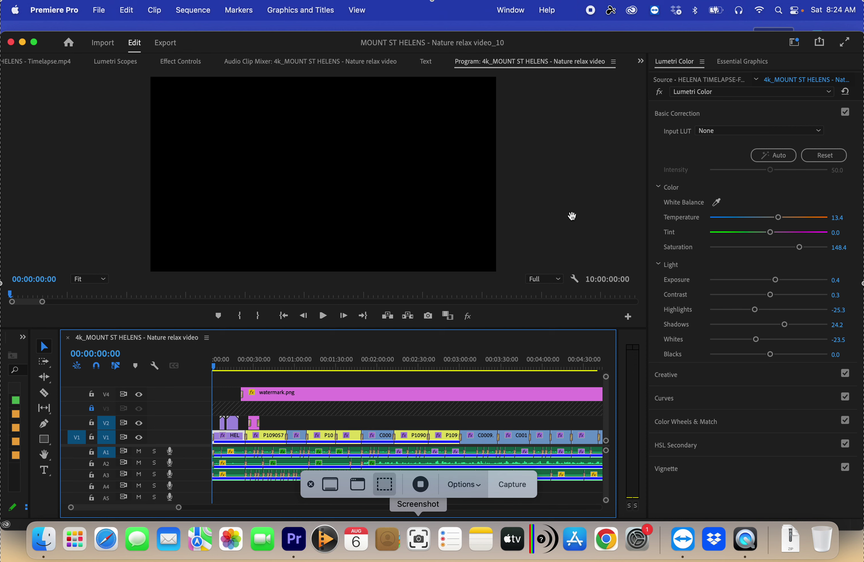
Scrub through the first mountain clips to review each clip's Lumetri grade.
click(326, 487)
click(410, 538)
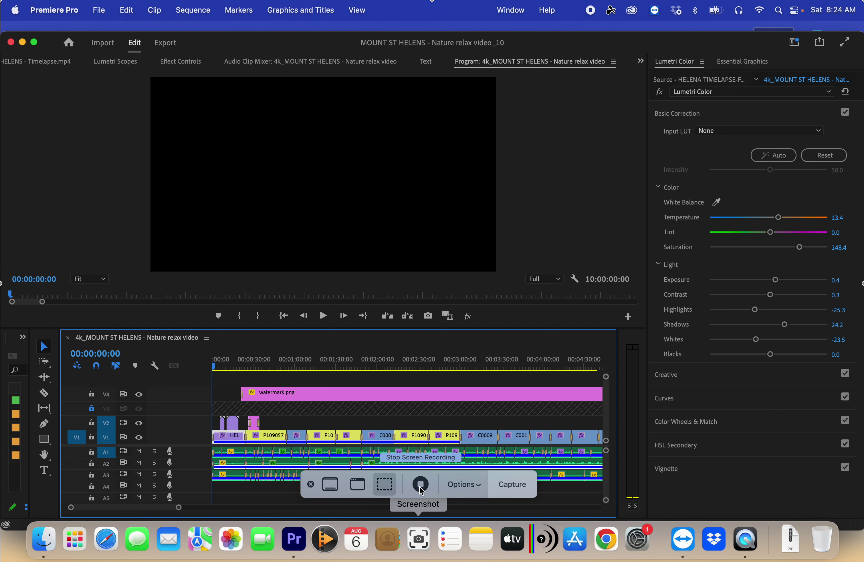
click(310, 484)
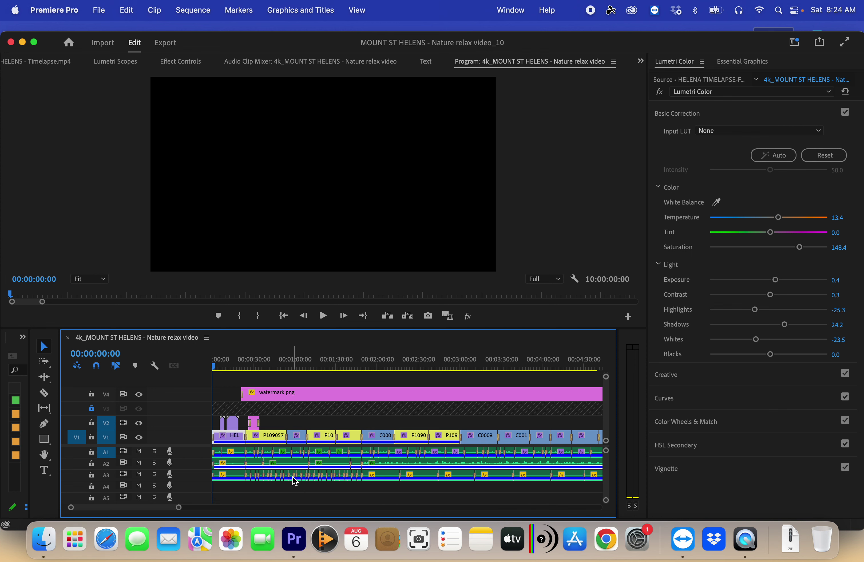
click(419, 534)
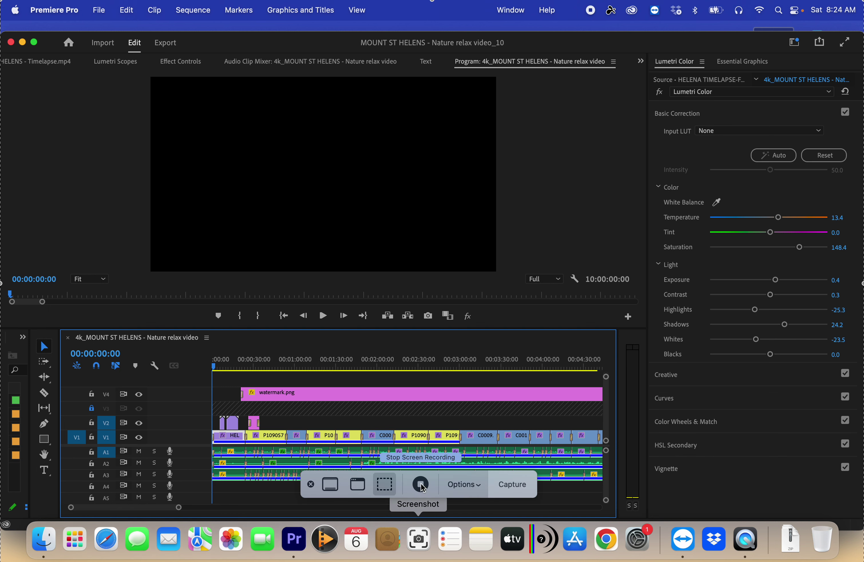
click(310, 484)
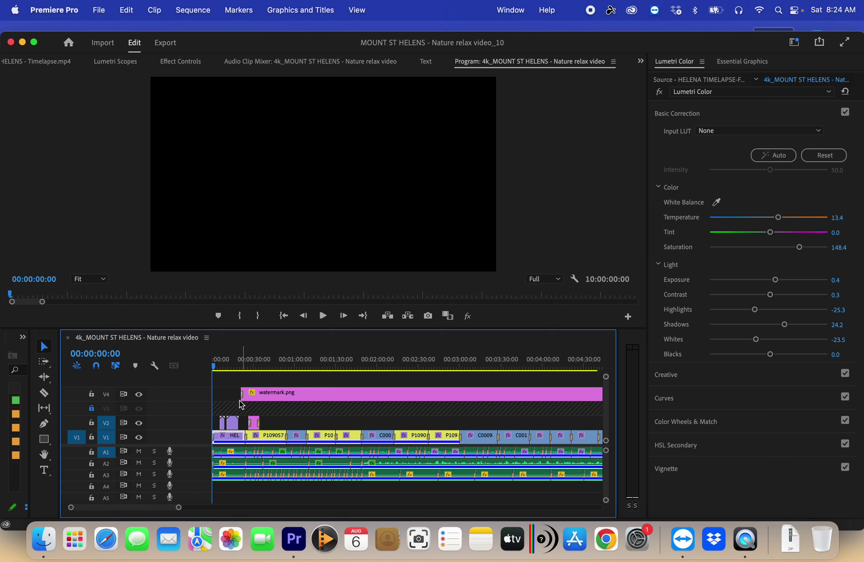
drag(214, 366, 260, 369)
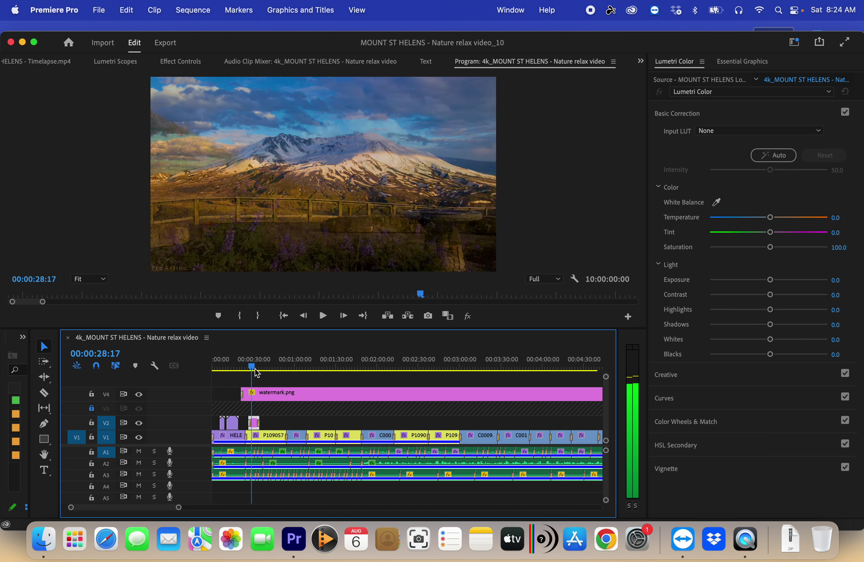
drag(261, 373, 299, 375)
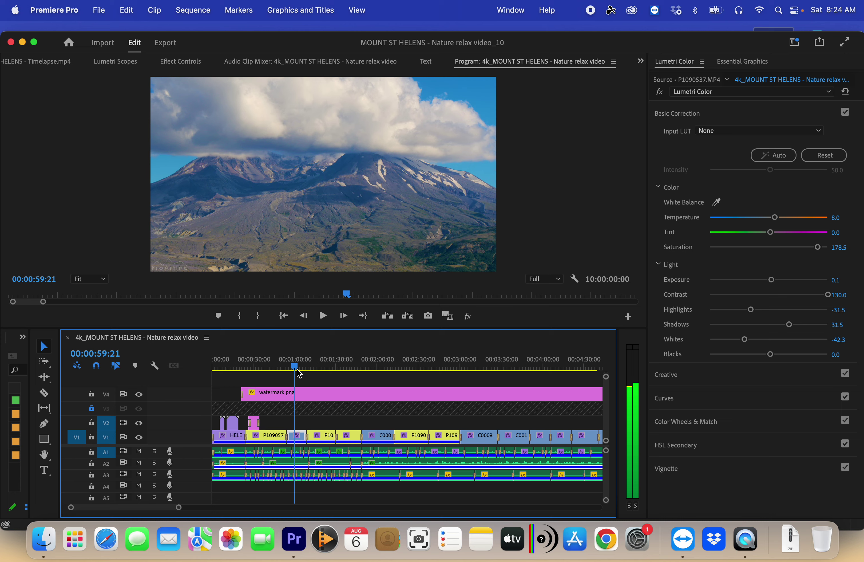
Scrub into wildflower clip C0013 at 00:03:45:09 and zoom the timeline in around it.
drag(299, 374, 391, 368)
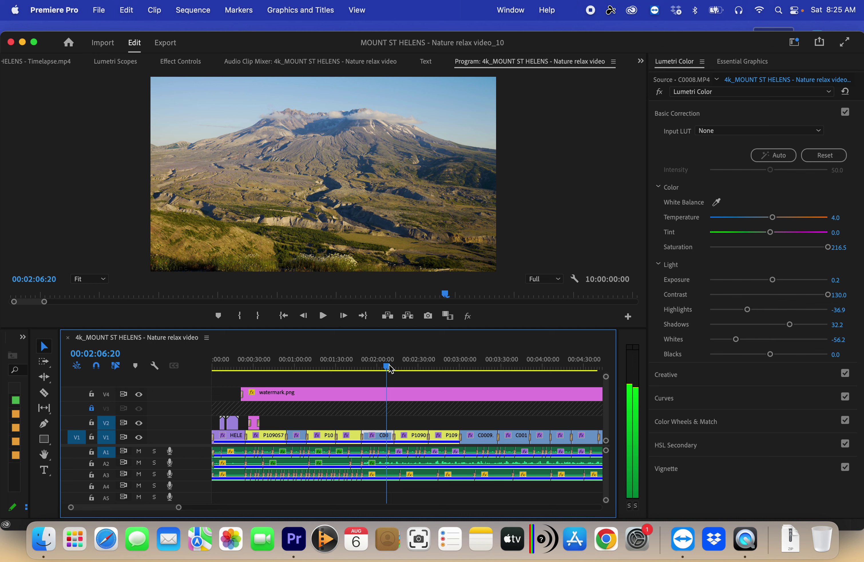
drag(391, 369, 397, 369)
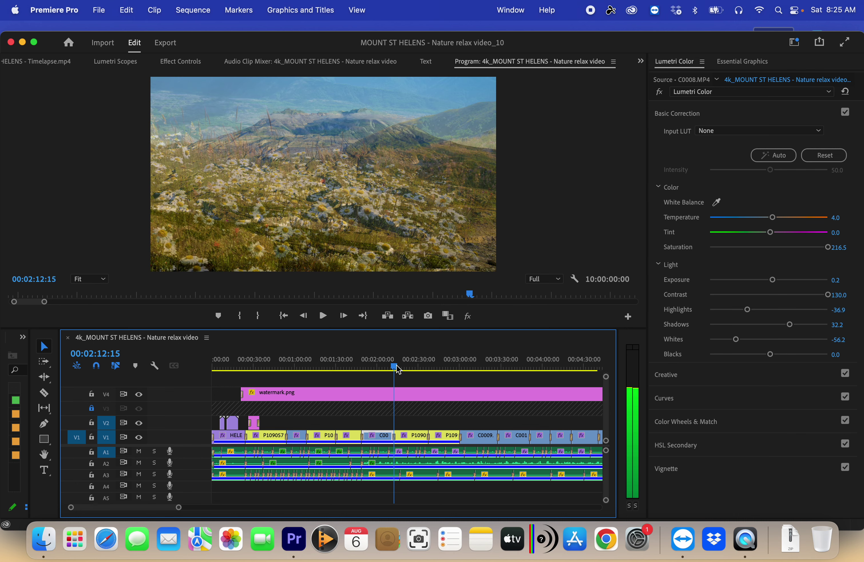
drag(397, 365, 454, 363)
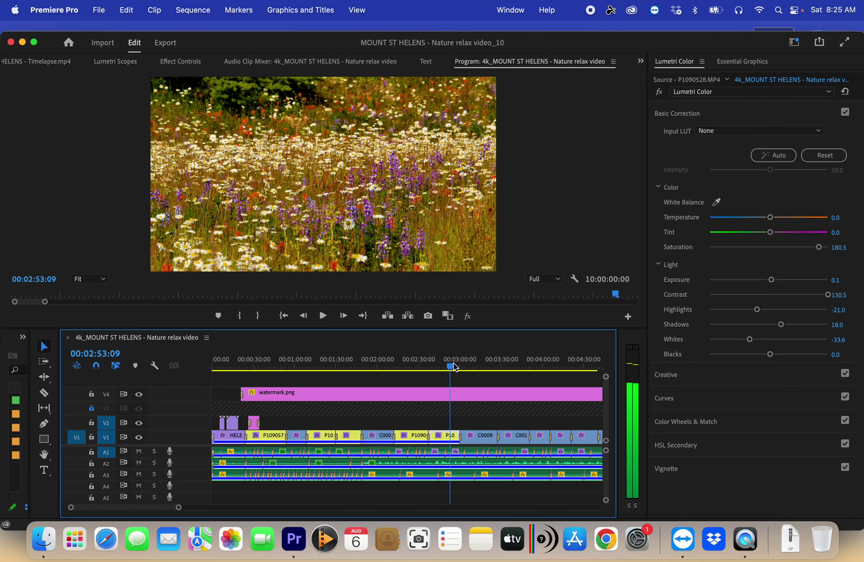
drag(454, 366, 527, 361)
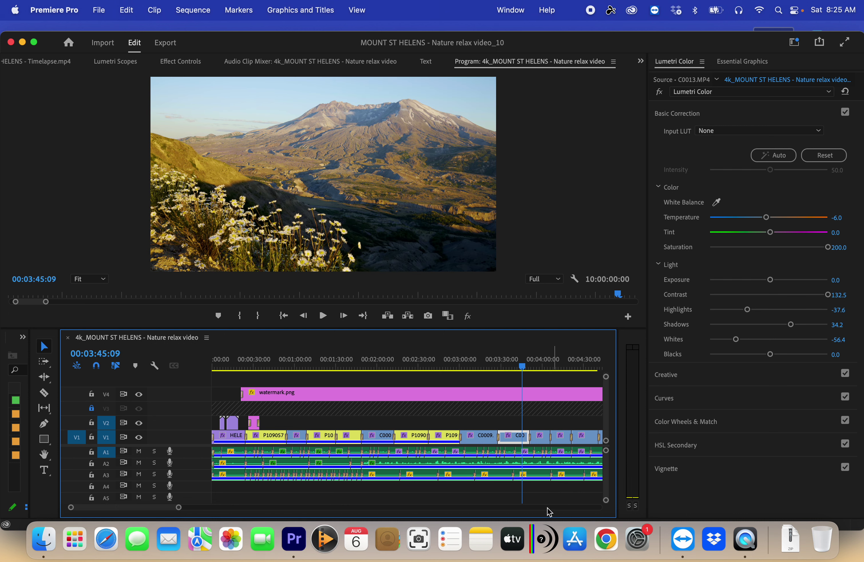
drag(179, 508, 130, 507)
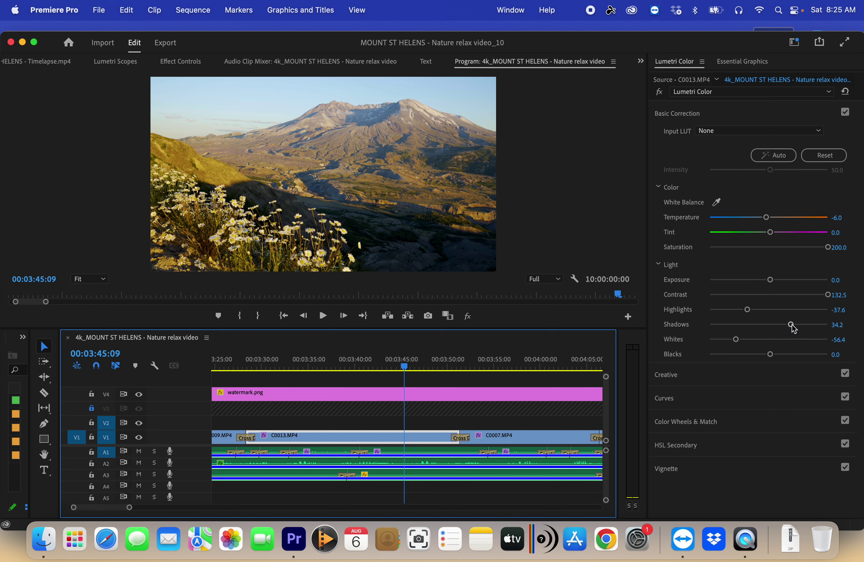
Raise C0013's Shadows to 100.0, testing Exposure but leaving it at 0.0.
drag(791, 324, 837, 325)
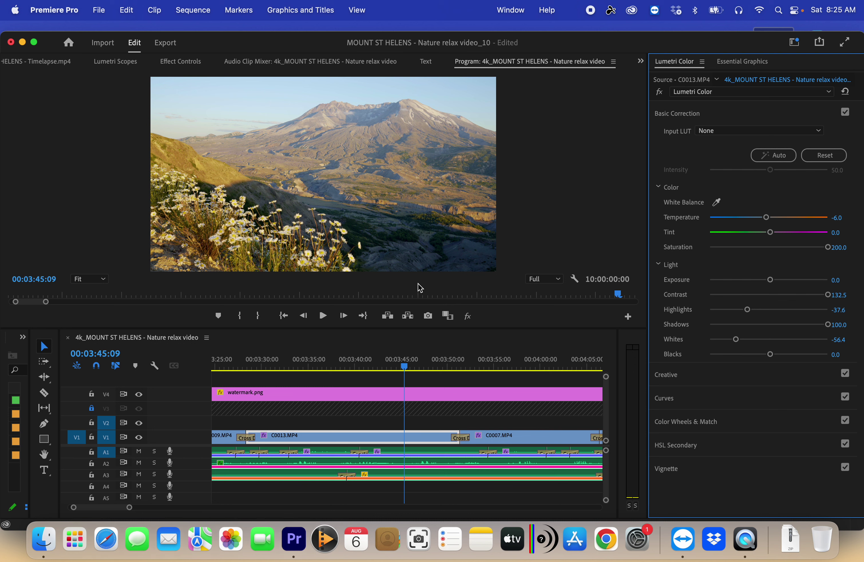
click(416, 365)
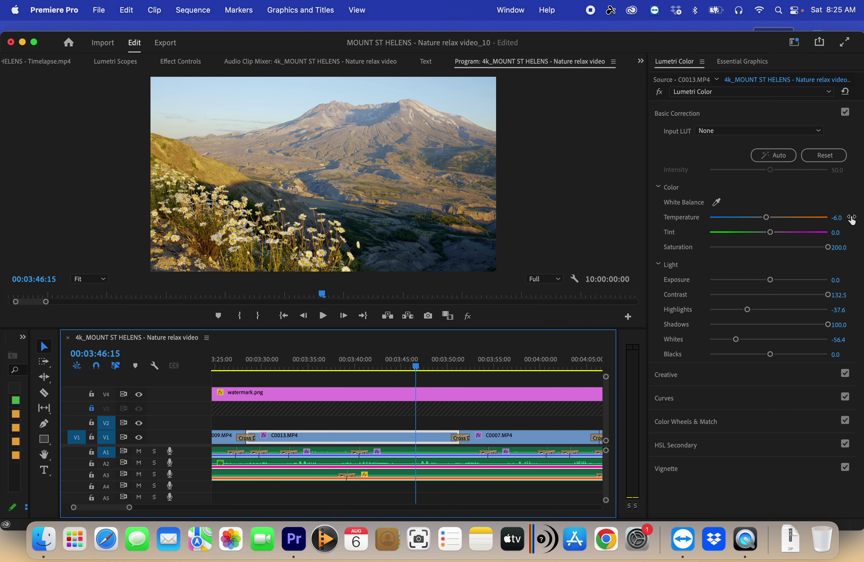
drag(772, 280, 774, 281)
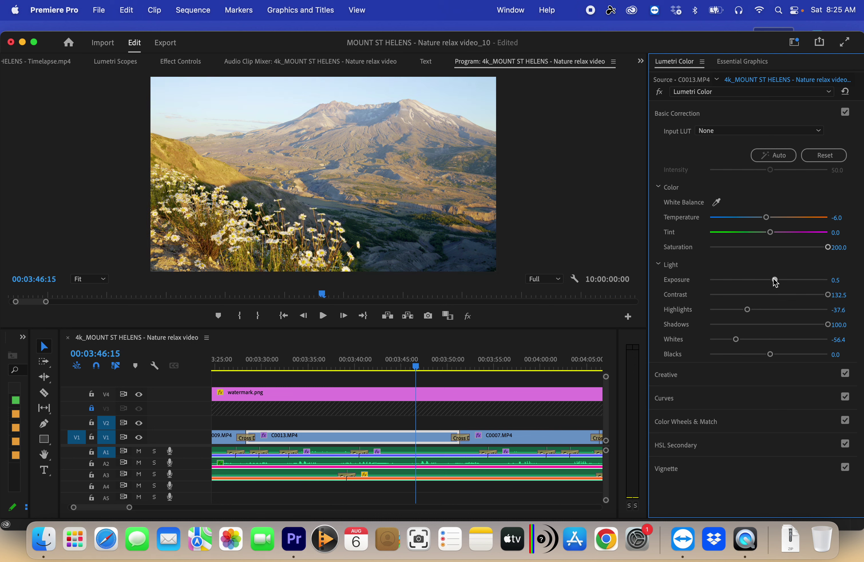
drag(772, 281, 770, 283)
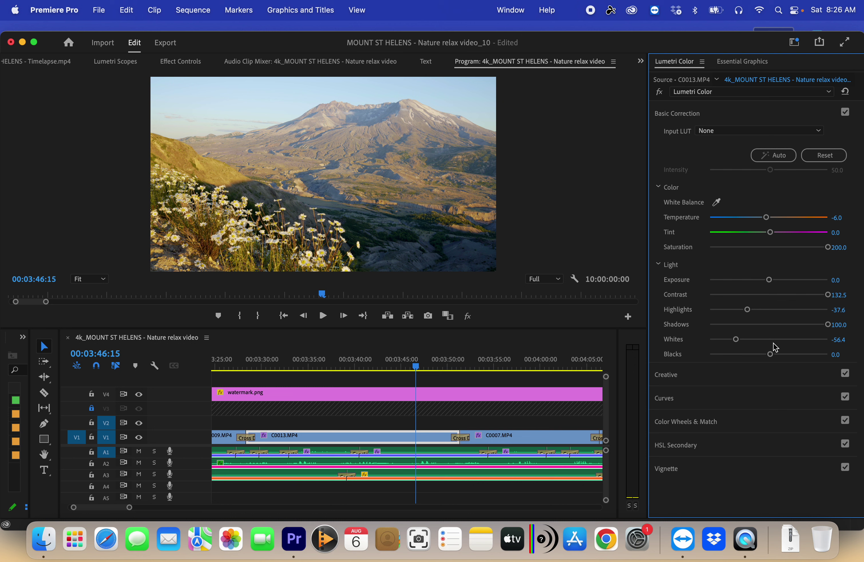
click(749, 380)
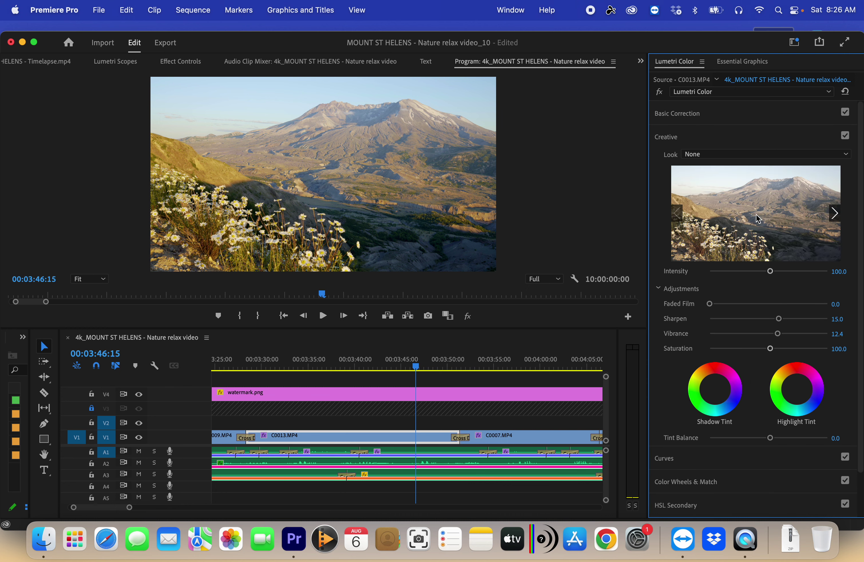
click(735, 115)
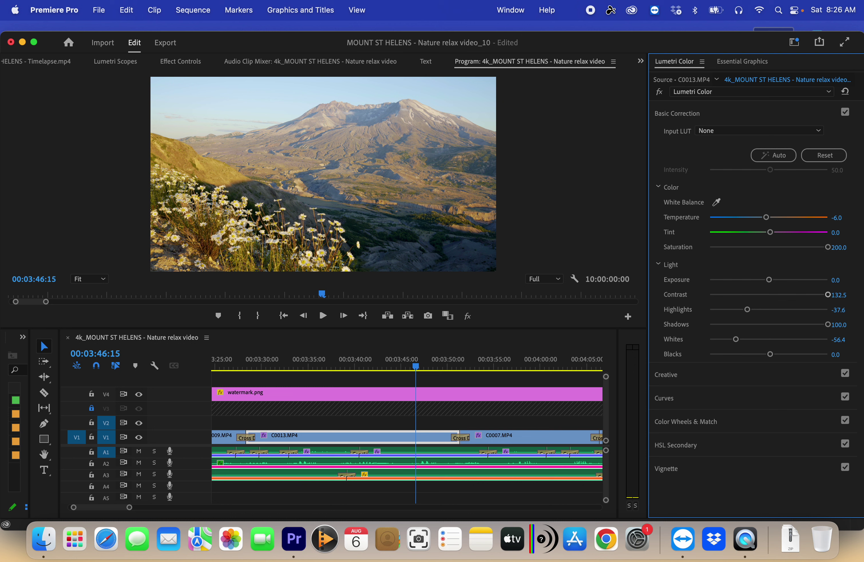
Set C0013's Contrast to 100.
click(838, 294)
text(100)
key(Return)
Move to clip C0007, lift its Shadows to 100, and enlarge the program preview.
drag(421, 370, 500, 369)
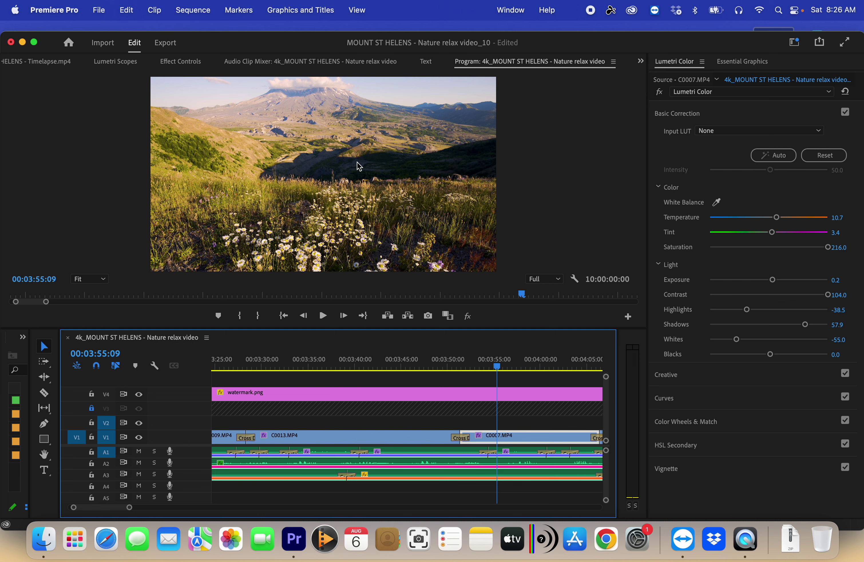
click(400, 160)
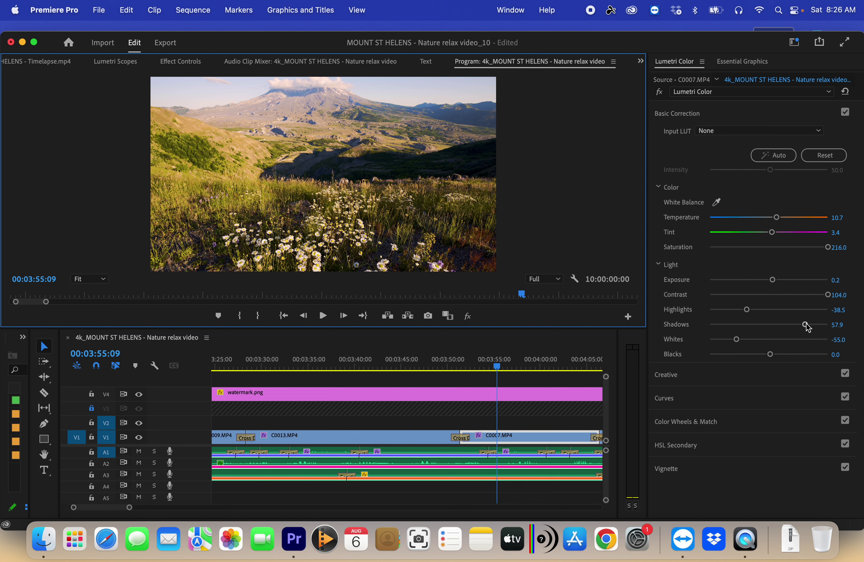
drag(806, 325, 833, 326)
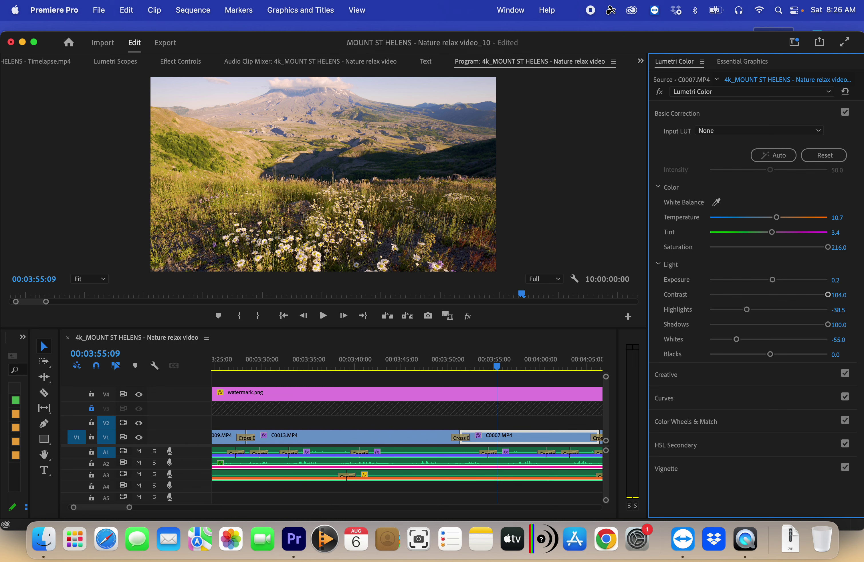
click(839, 294)
key(Return)
drag(486, 331, 485, 397)
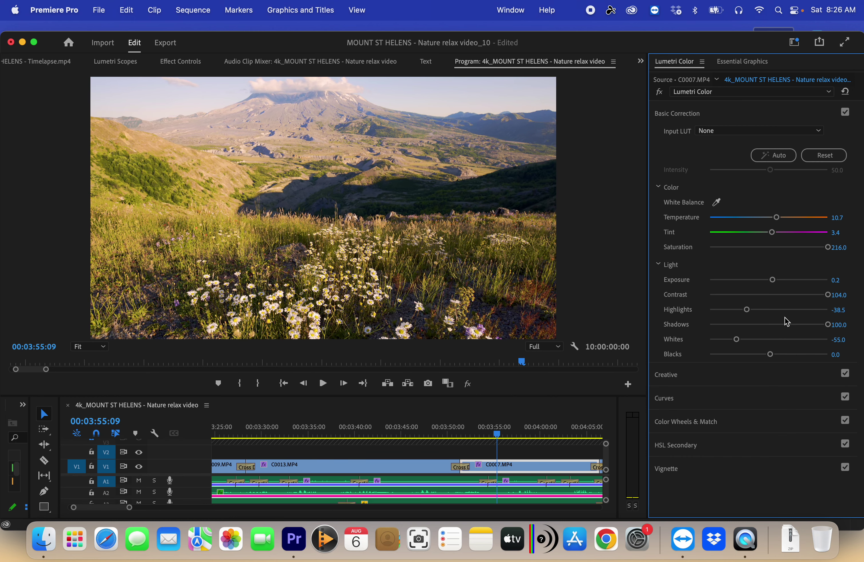
Give C0007 Contrast 120.0 and Saturation 238.0, then shrink the preview back.
click(829, 296)
click(830, 295)
text(120)
key(Return)
drag(447, 396, 447, 368)
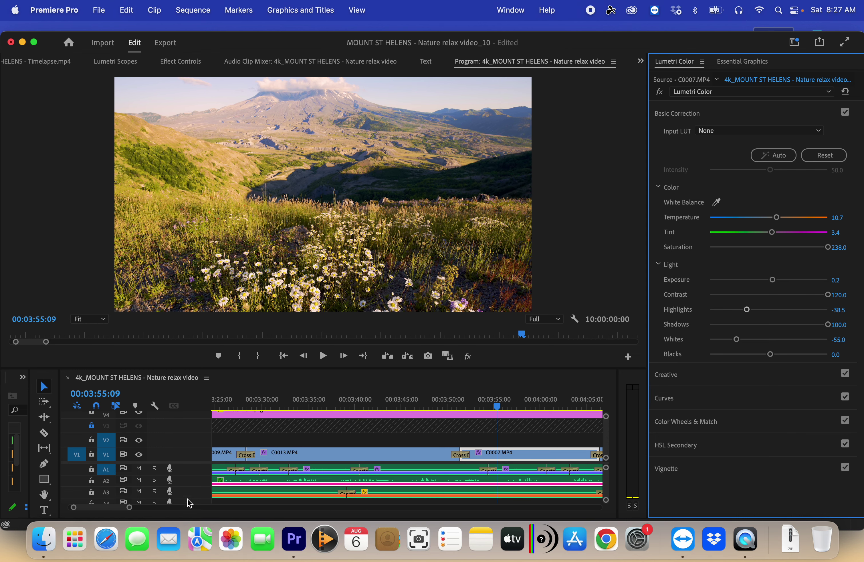
On clip C0006, set Temperature to 10.1 and raise Shadows from 40.9 to 55.6.
drag(129, 507, 196, 507)
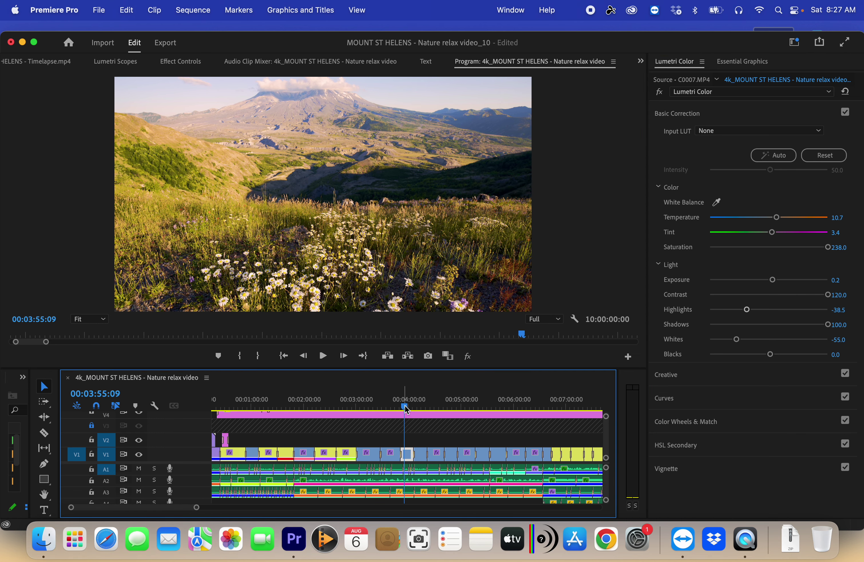
drag(405, 406, 424, 406)
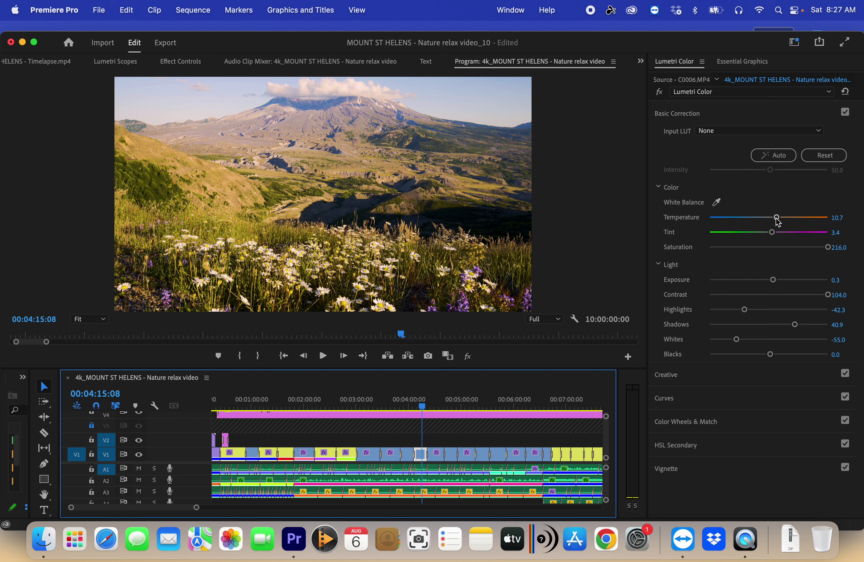
drag(777, 218, 772, 223)
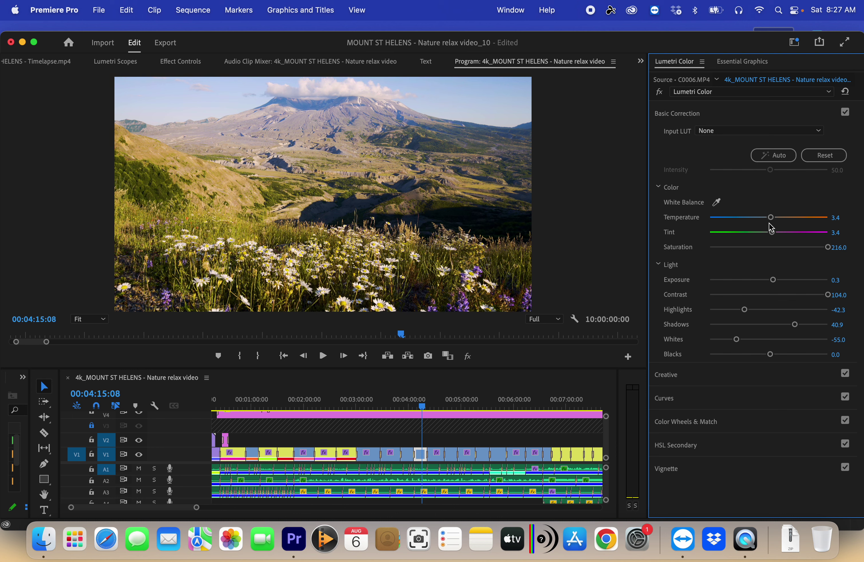
drag(772, 218, 770, 220)
drag(772, 217, 776, 218)
drag(798, 325, 803, 329)
drag(426, 406, 434, 407)
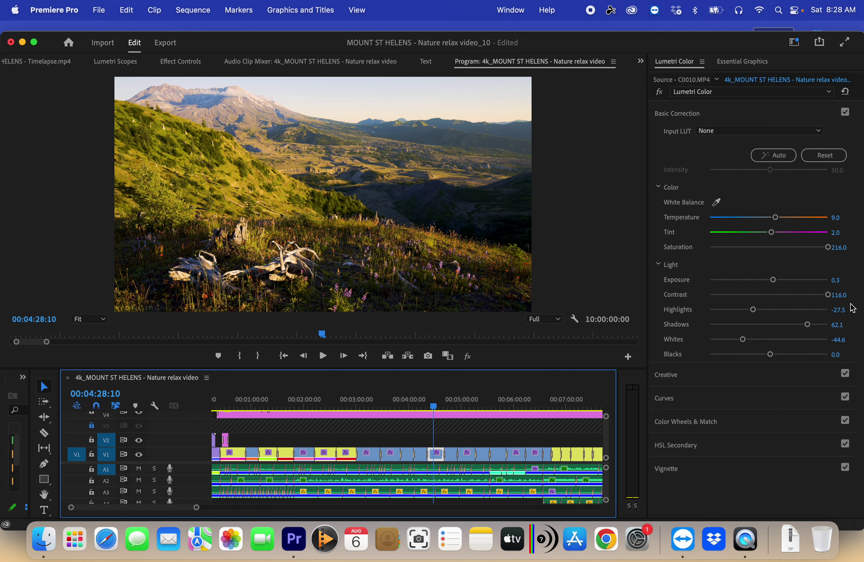
Raise C0010's Shadows to 100 and Exposure to 0.6, preview playback, then move to C0005.
drag(838, 325, 848, 330)
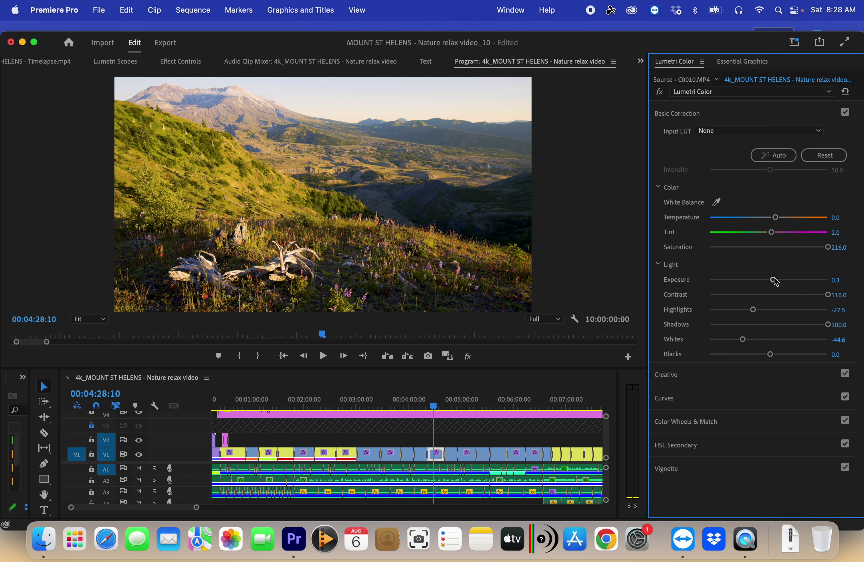
drag(776, 281, 777, 281)
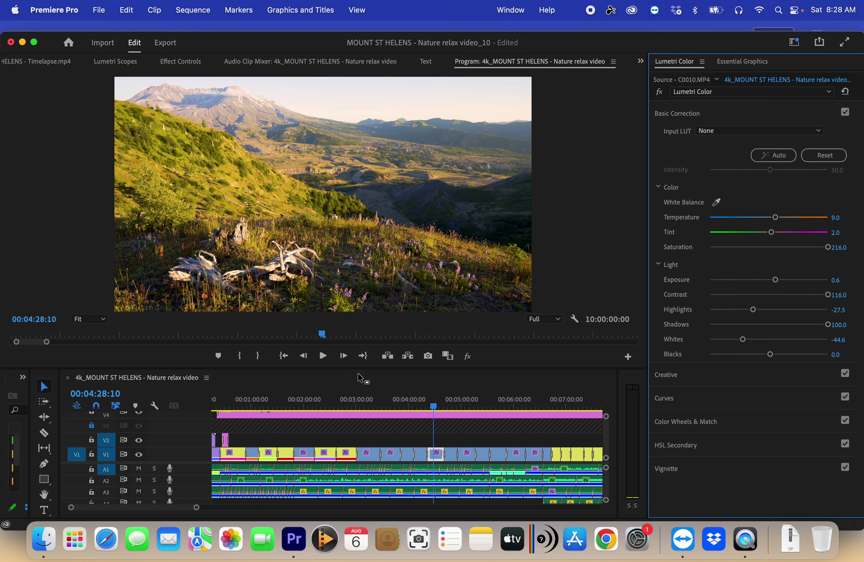
click(323, 360)
click(324, 361)
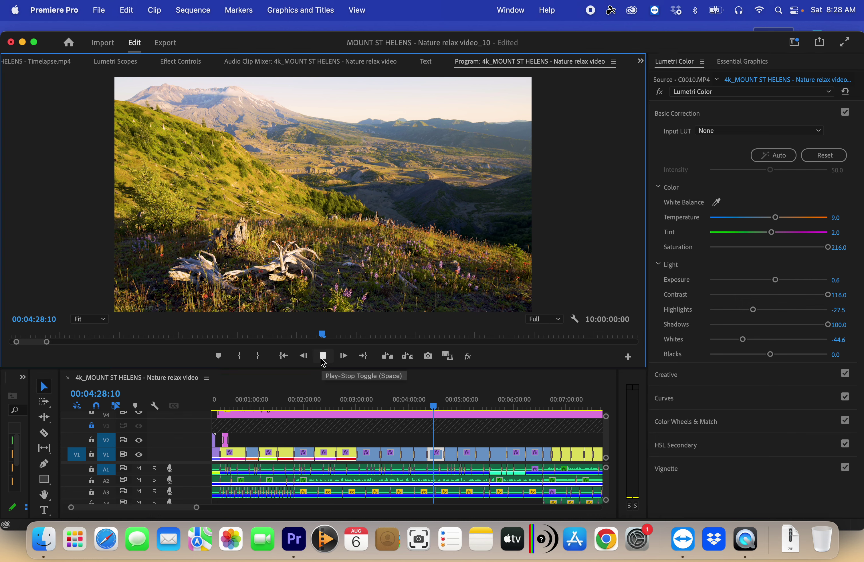
click(323, 361)
drag(447, 406, 453, 404)
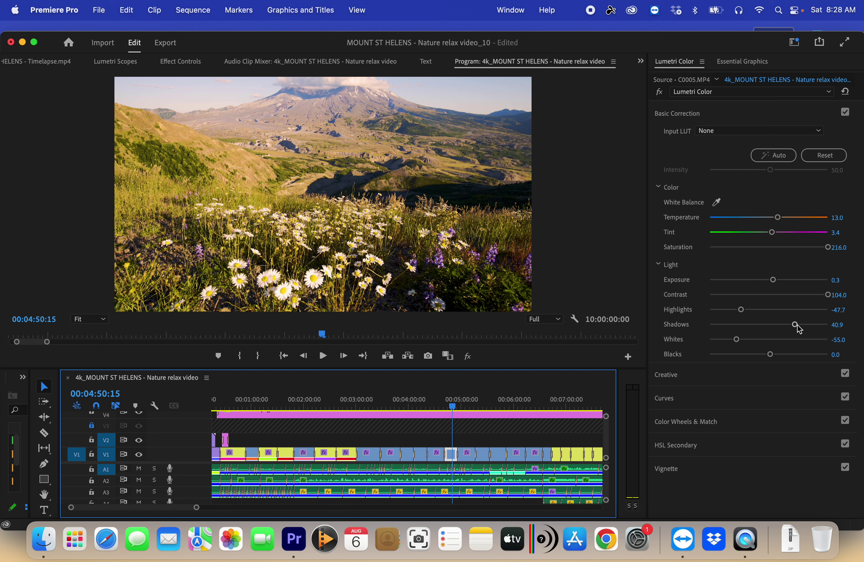
Lift C0005's shadows, then move to clip C0002 and raise its Shadows to 100.
drag(798, 326, 803, 326)
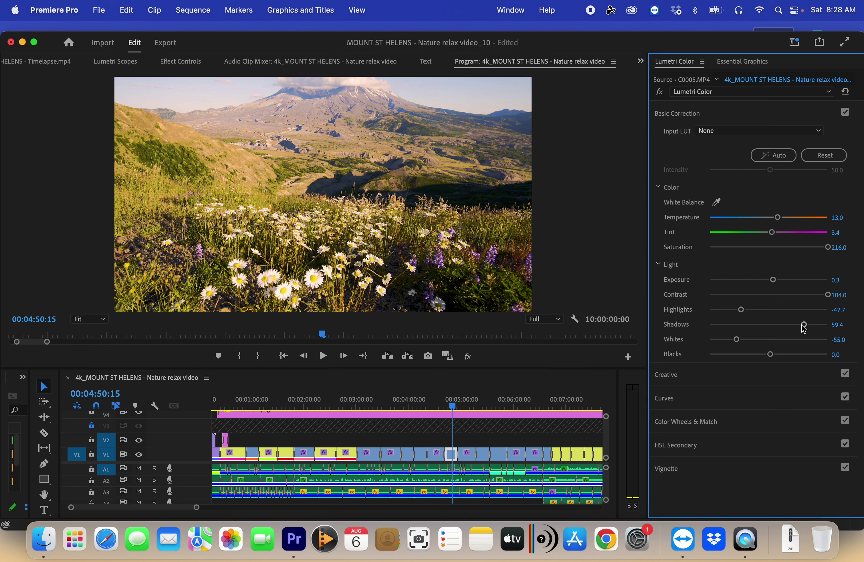
drag(804, 328, 806, 329)
click(462, 403)
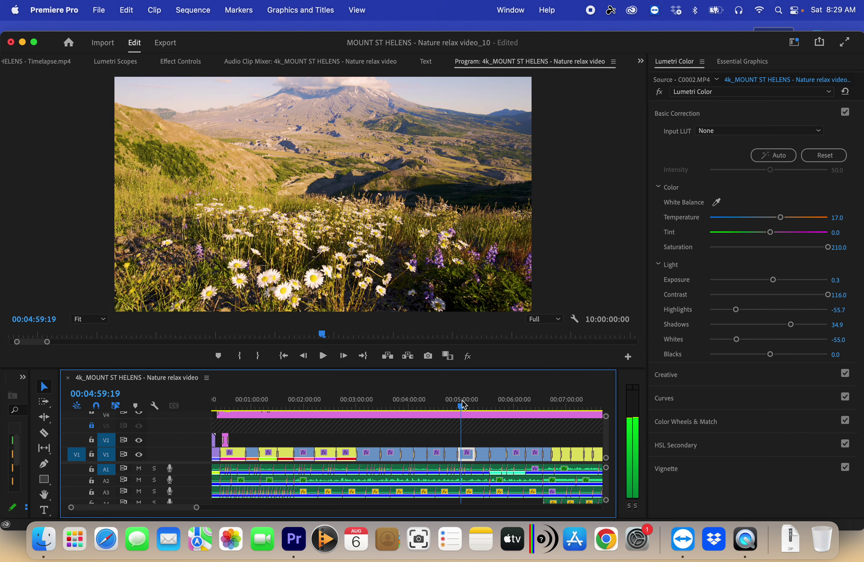
drag(462, 402, 468, 402)
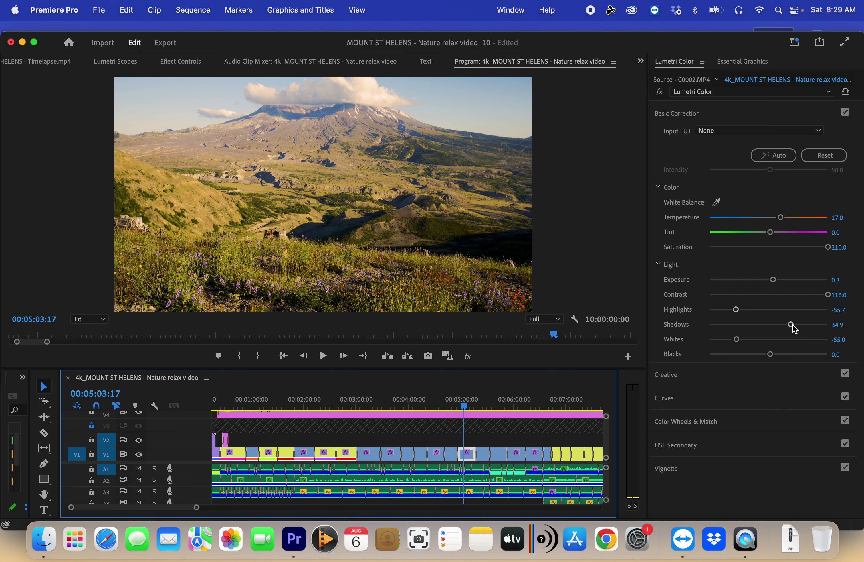
drag(791, 325, 829, 324)
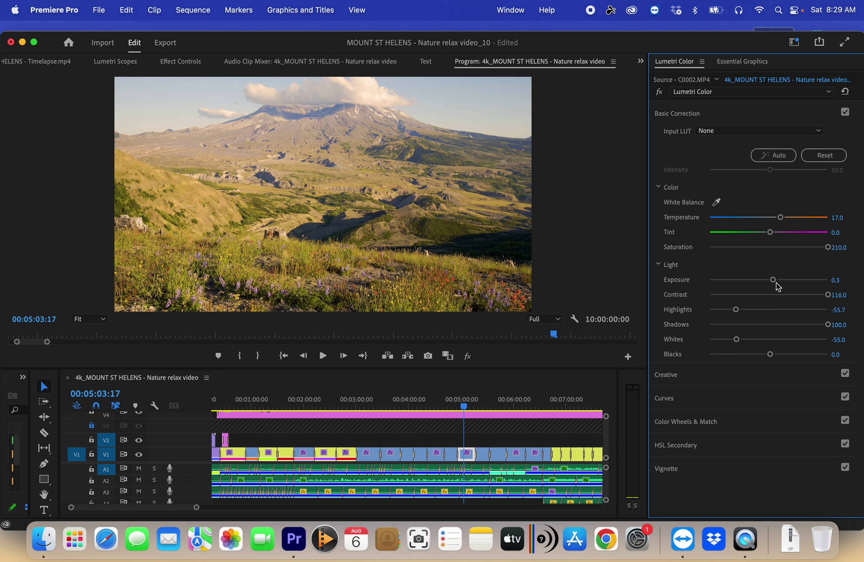
Tune C0002 to Exposure -0.1, Highlights -42.0, Whites -14.0 and Shadows 68.1.
drag(777, 284, 773, 283)
drag(773, 283, 770, 286)
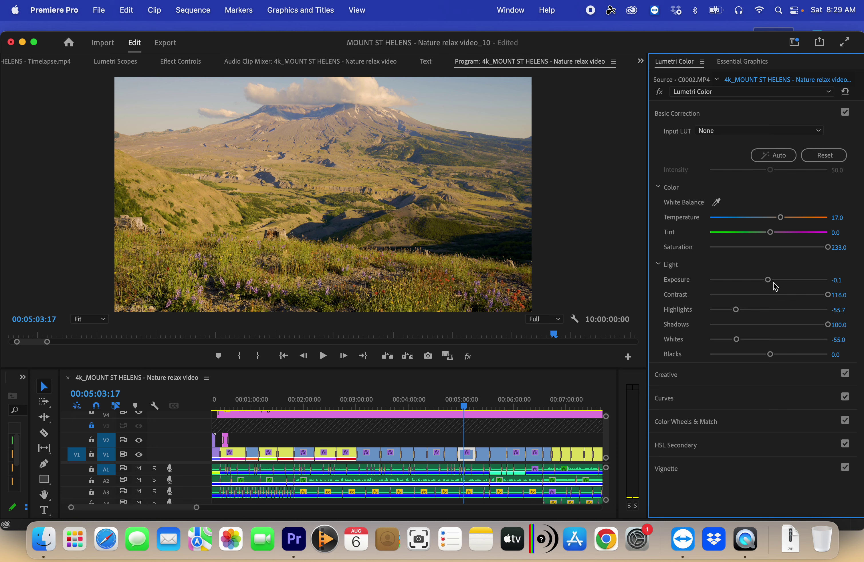
drag(737, 339, 761, 339)
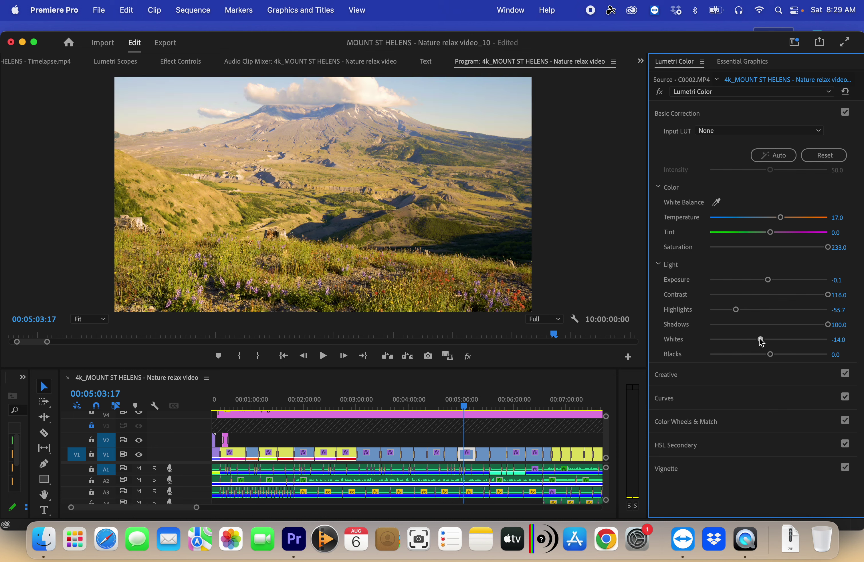
drag(737, 310, 745, 309)
drag(768, 280, 768, 280)
drag(828, 324, 811, 329)
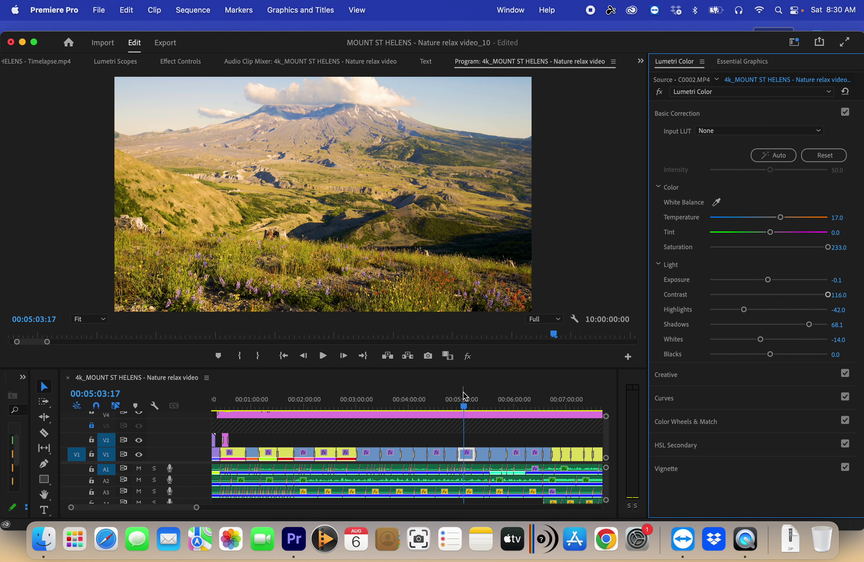
click(463, 405)
drag(491, 407, 486, 408)
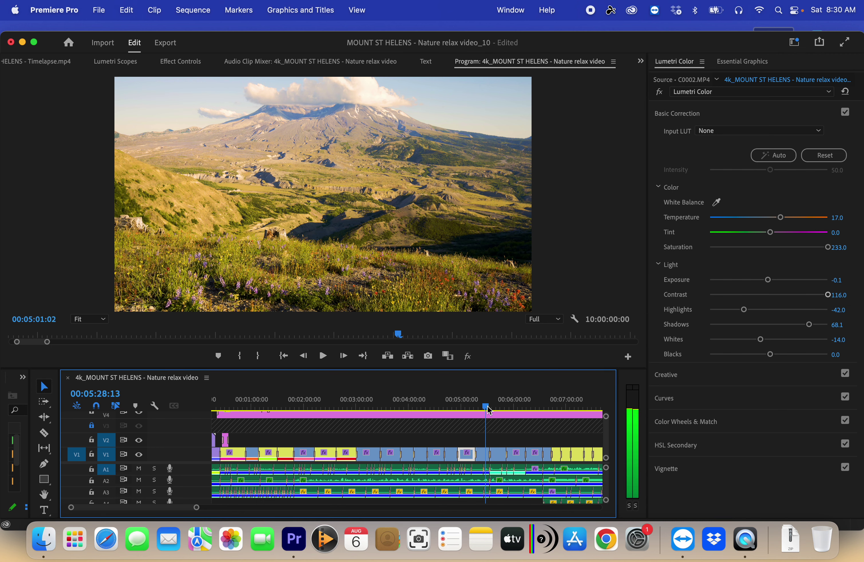
Move to clip C0011, raise its Shadows to 100 and brighten its Exposure slightly.
click(490, 407)
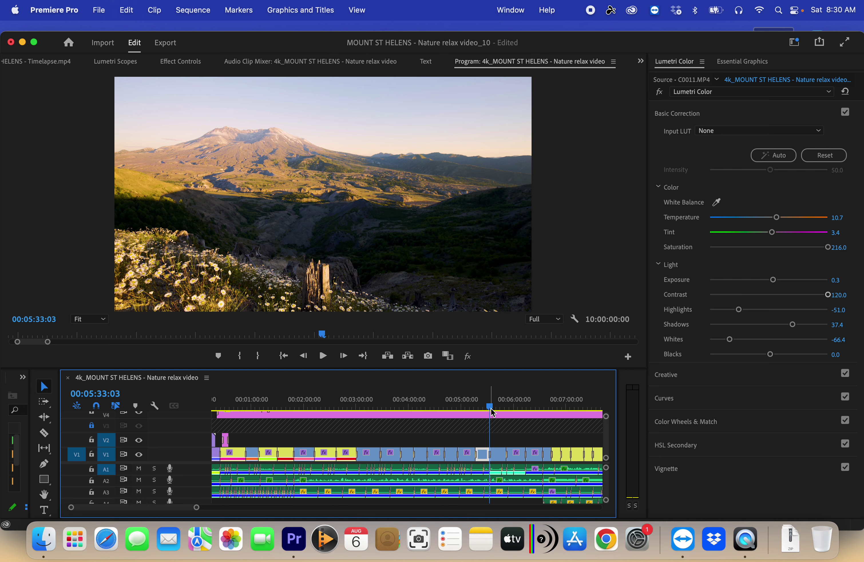
drag(492, 411, 484, 416)
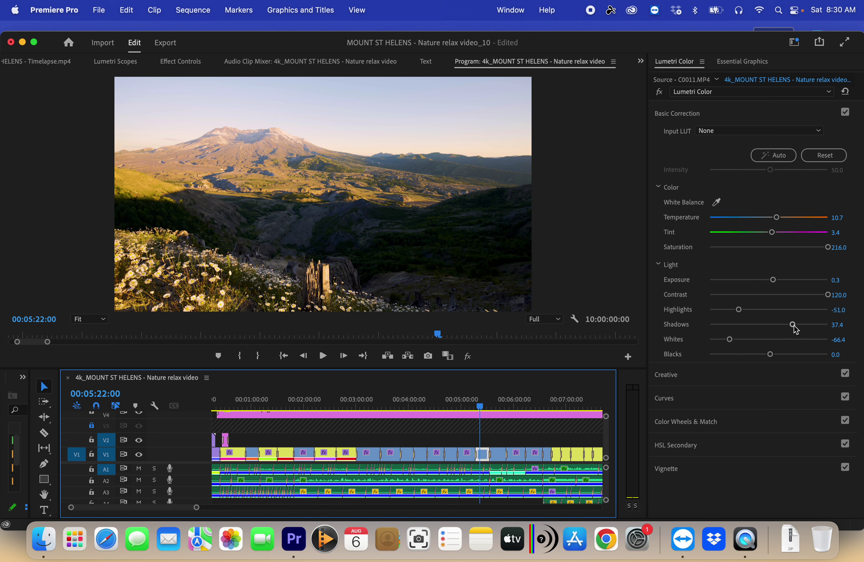
drag(793, 324, 836, 325)
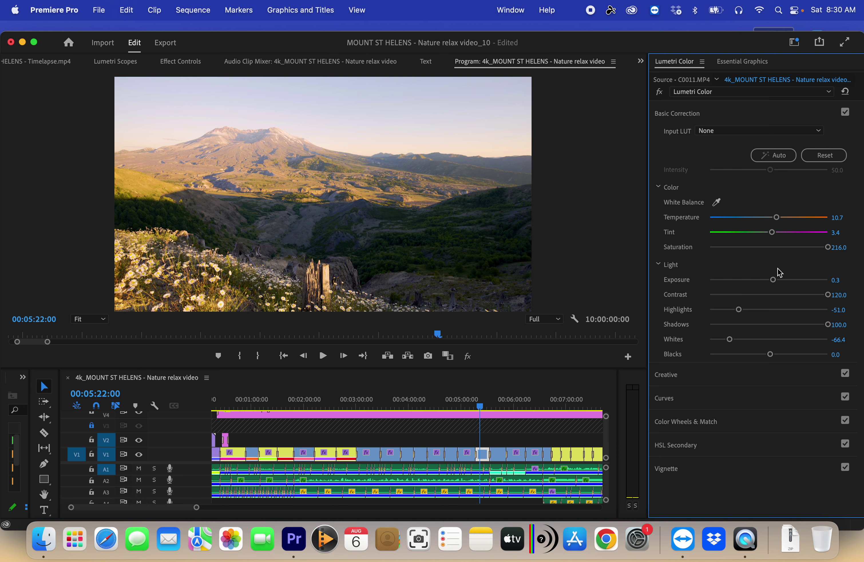
drag(773, 283, 774, 283)
Adjust C0011's contrast, then move to clip C0003 and raise its Shadows to 100.
drag(838, 295, 837, 294)
mouse_move(489, 405)
mouse_down()
mouse_move(506, 404)
mouse_move(499, 401)
mouse_up()
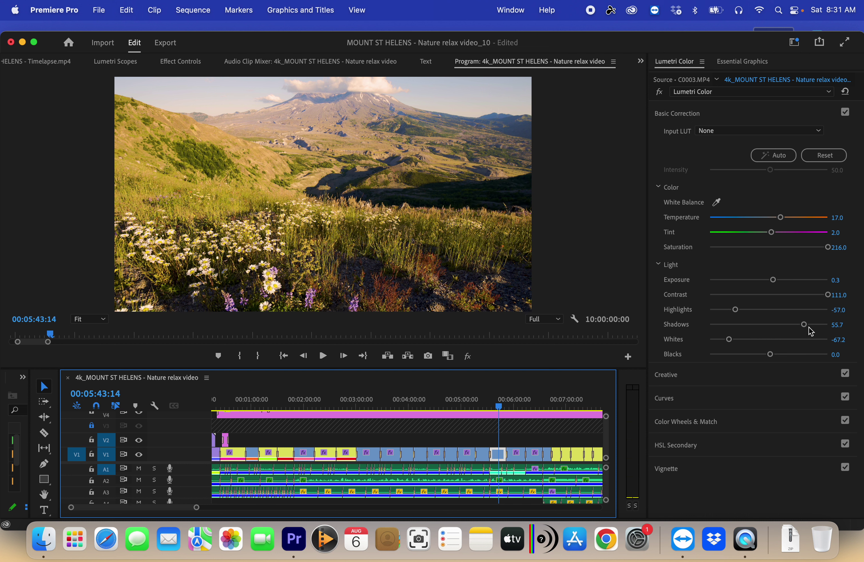
drag(805, 325, 845, 322)
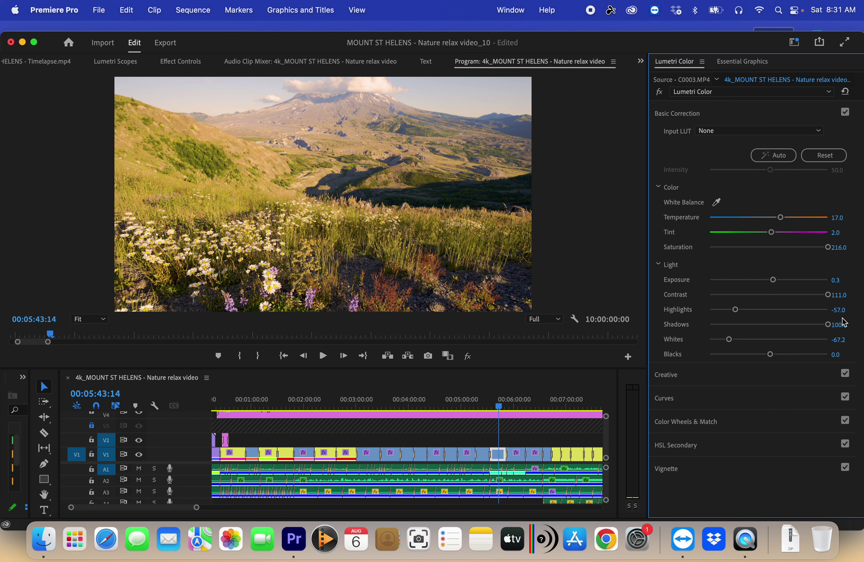
Grade C0003 with Saturation 245, Contrast 150 and Exposure 0.3.
click(777, 280)
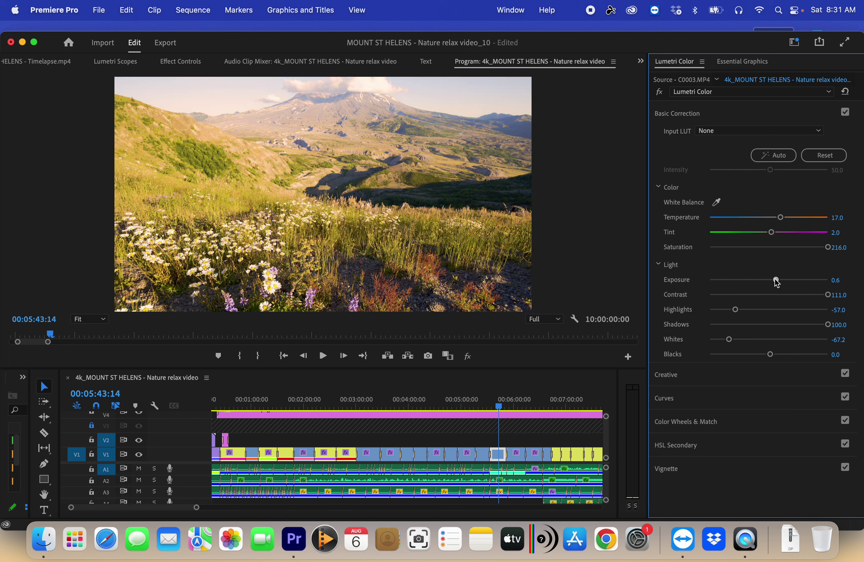
drag(839, 248, 846, 249)
drag(837, 295, 852, 295)
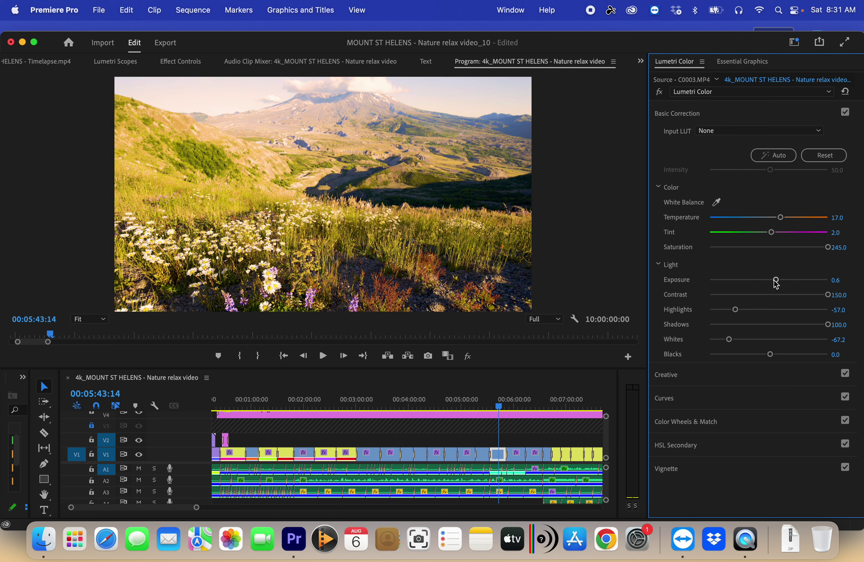
drag(780, 284, 772, 284)
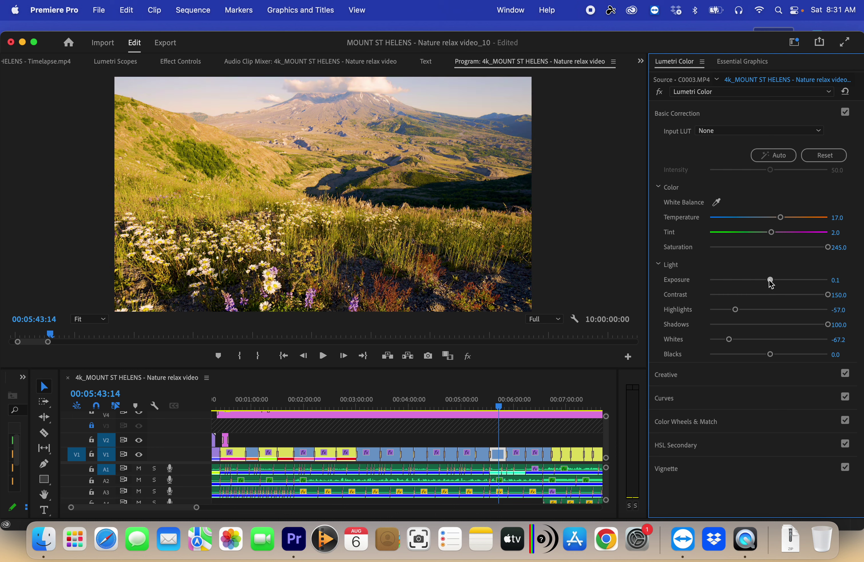
drag(772, 284, 774, 283)
On clip C0004, cool Temperature to 15.0 and return Exposure to 0.0 after testing 0.3.
click(501, 406)
click(521, 406)
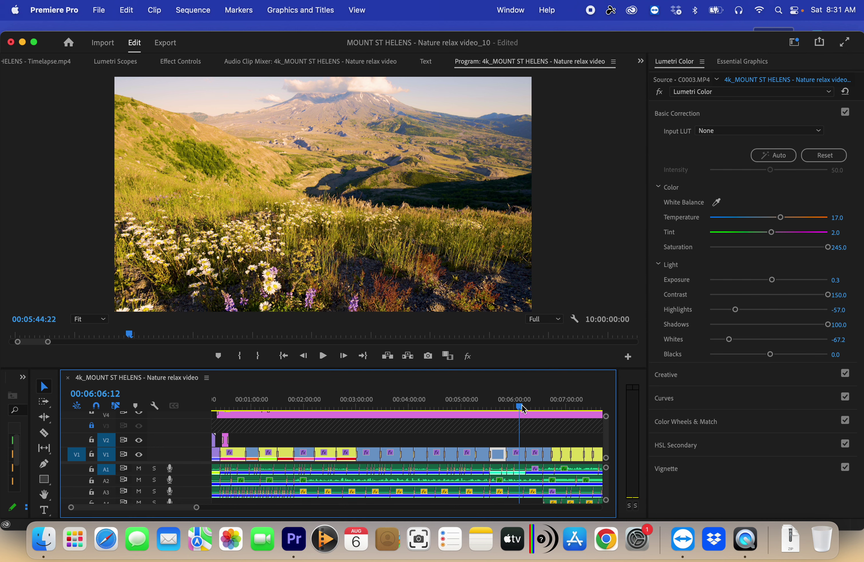
drag(520, 405, 520, 405)
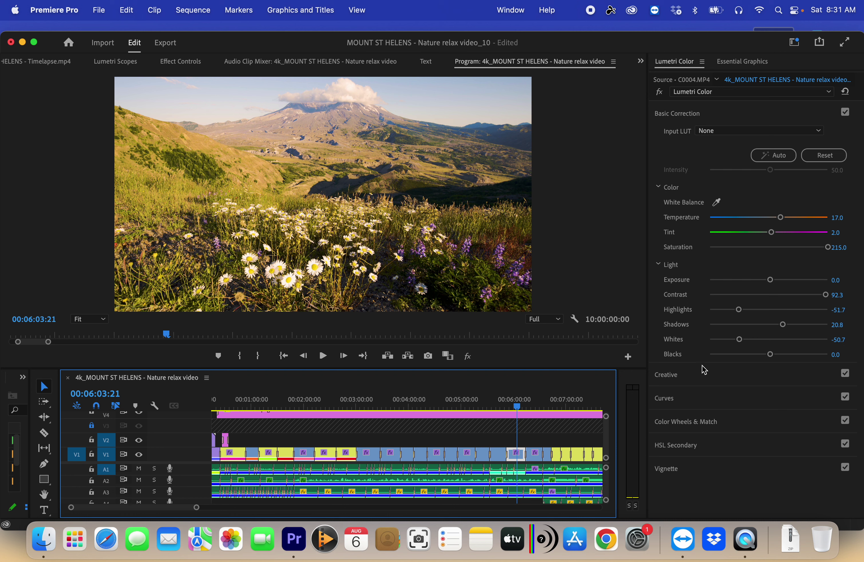
click(771, 279)
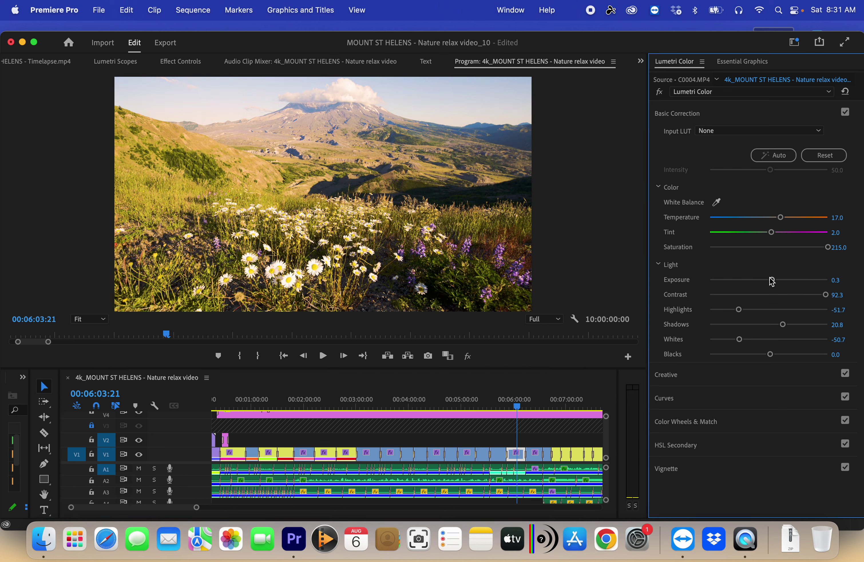
drag(772, 282, 770, 283)
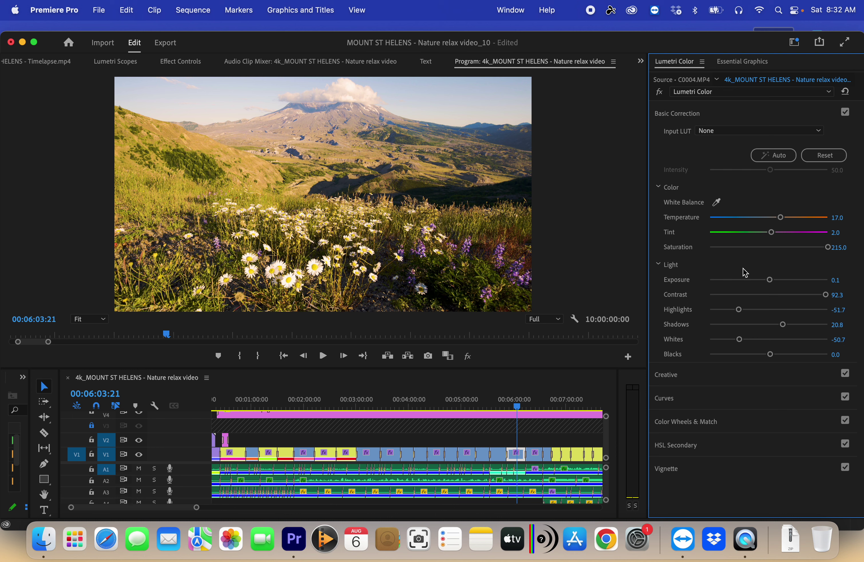
drag(781, 217, 780, 222)
drag(770, 279, 770, 281)
Jump to clip C0012, raise its exposure to 0.2 and zoom the timeline in on it.
click(520, 405)
click(532, 405)
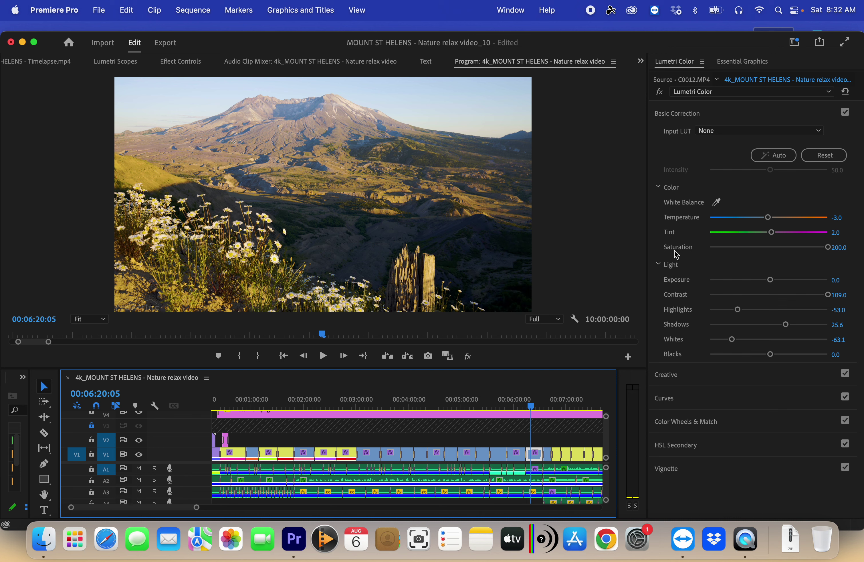
drag(776, 281, 771, 280)
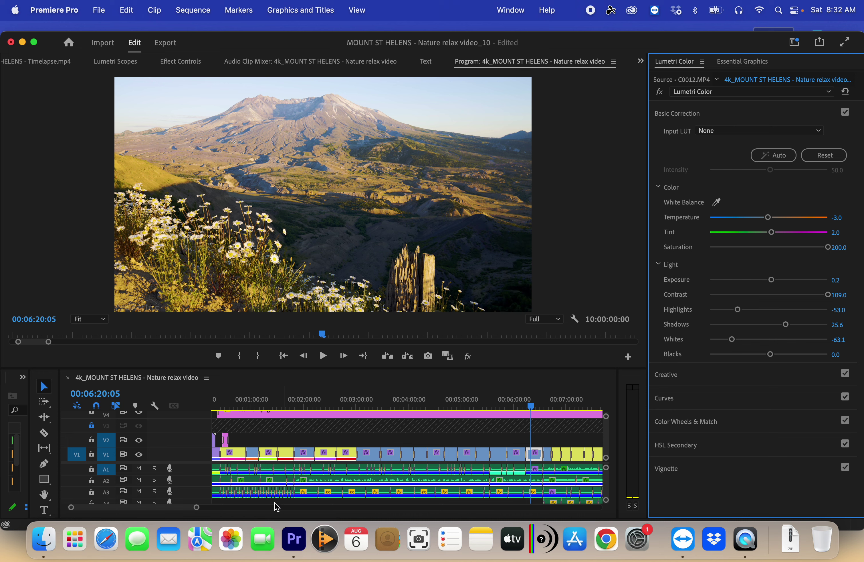
mouse_move(197, 507)
mouse_down()
mouse_move(244, 507)
mouse_move(194, 507)
mouse_up()
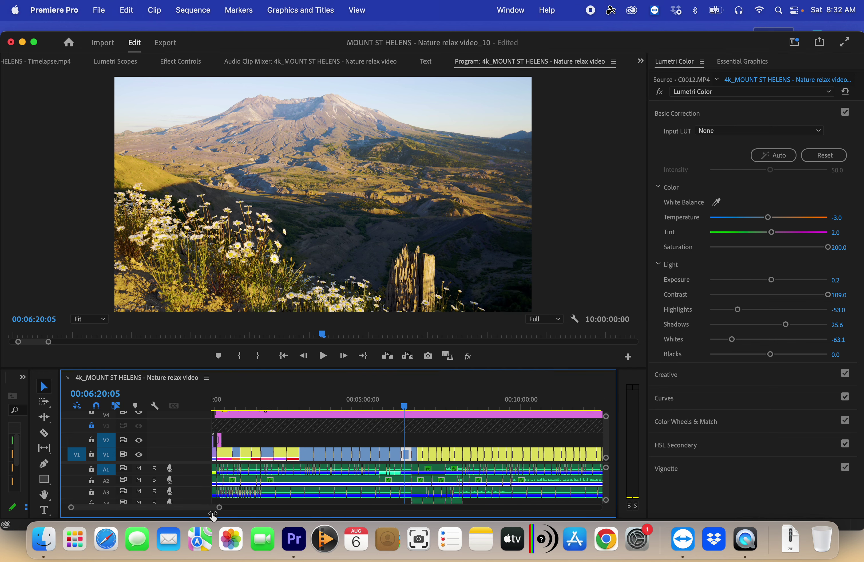
click(426, 405)
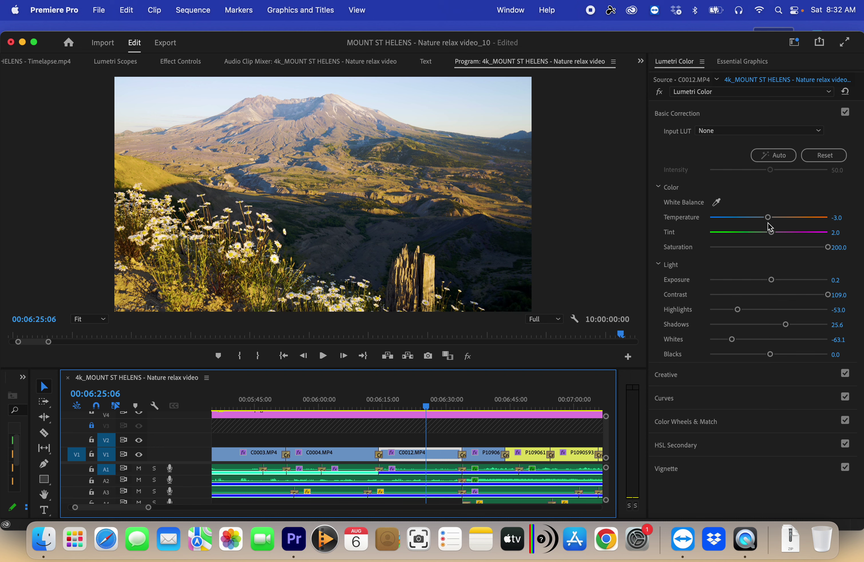
Grade C0012 with temperature -4.3, shadows 32.4, tweaked exposure and contrast 122.0, then move to P1090612.
drag(768, 217, 765, 221)
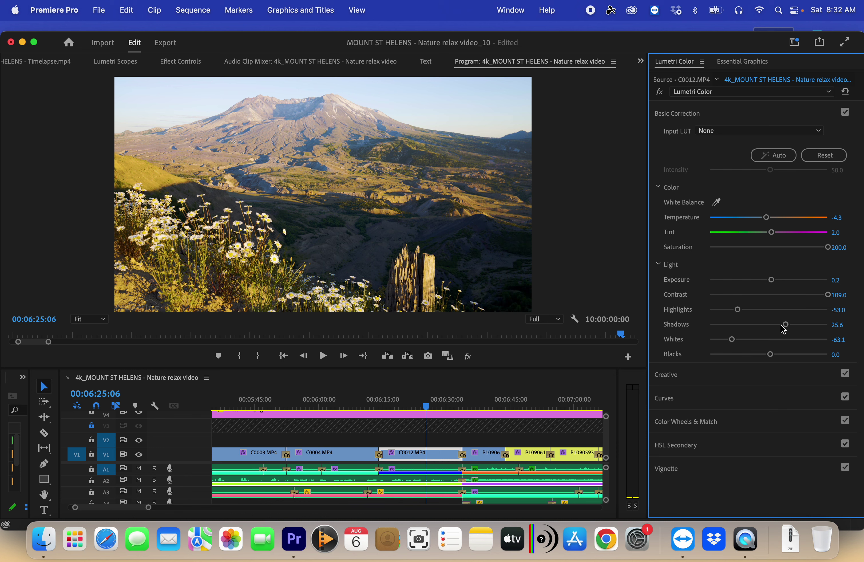
mouse_move(784, 327)
mouse_down()
mouse_move(802, 326)
mouse_move(789, 330)
mouse_up()
drag(771, 280, 770, 281)
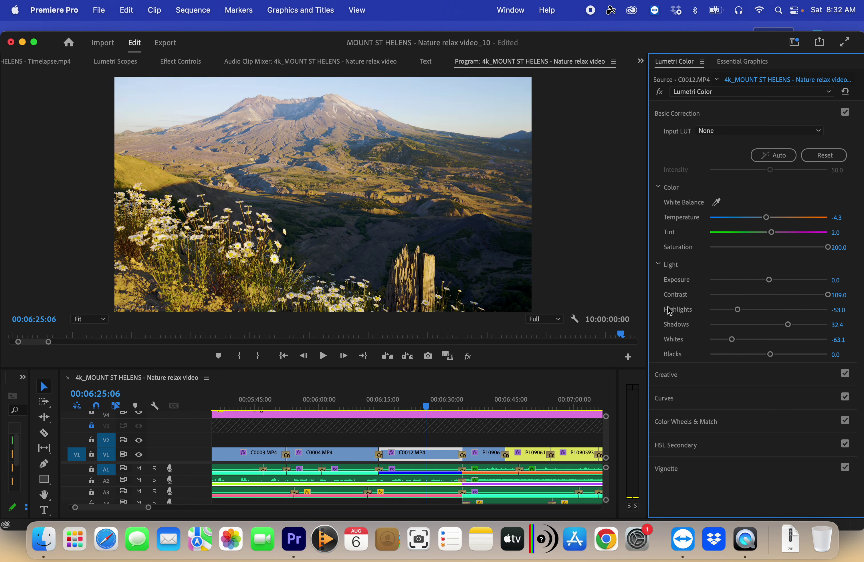
drag(831, 294, 836, 294)
drag(443, 411, 488, 409)
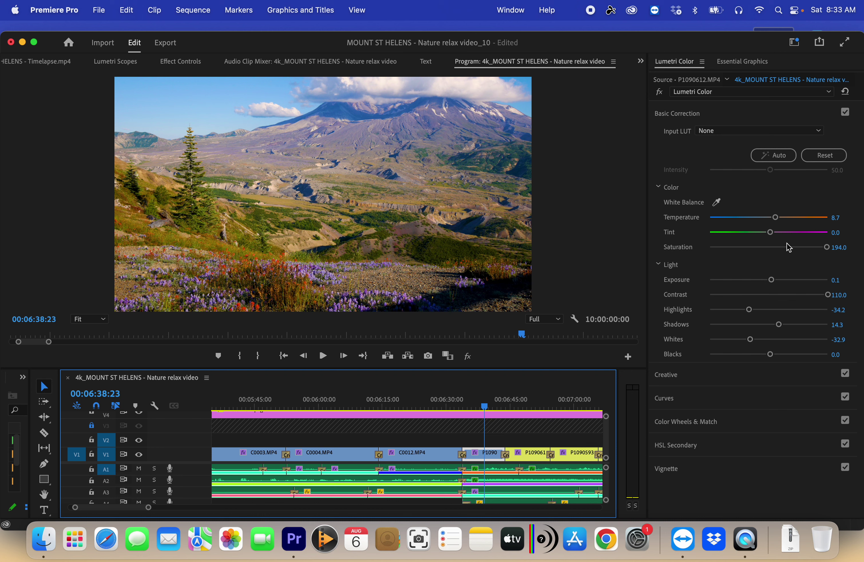
Fine-tune the mountain clip P1090612's exposure and preview it.
drag(771, 280, 775, 280)
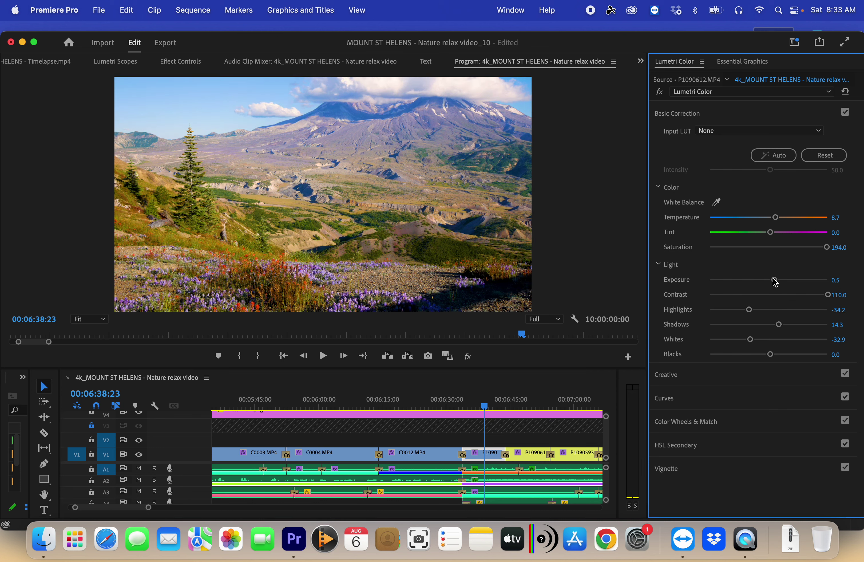
drag(772, 279, 771, 280)
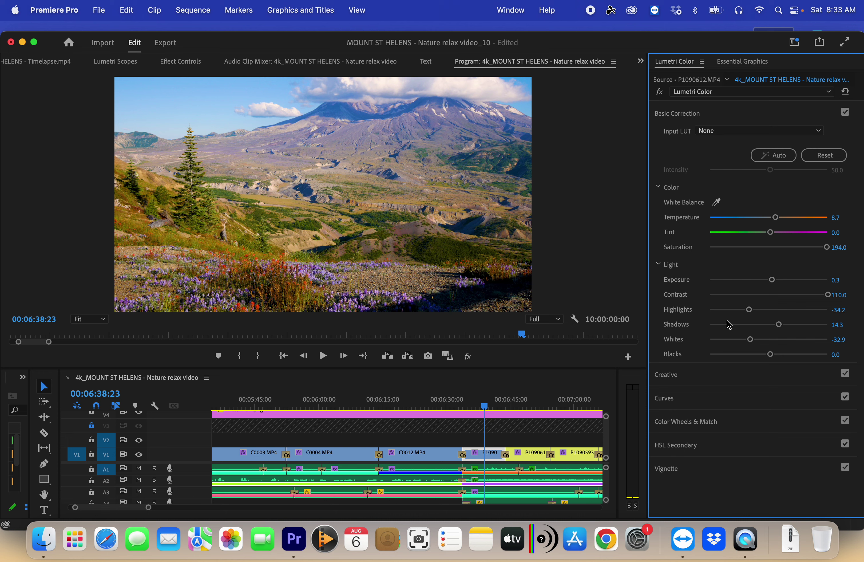
key(space)
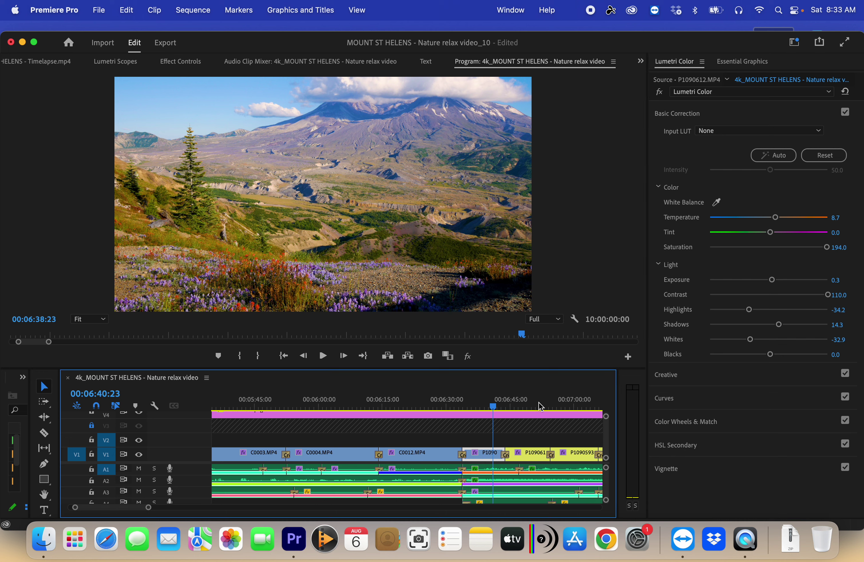
Give the meadow clip P1090611 Shadows 60.4 and Exposure 0.4.
click(539, 402)
click(536, 459)
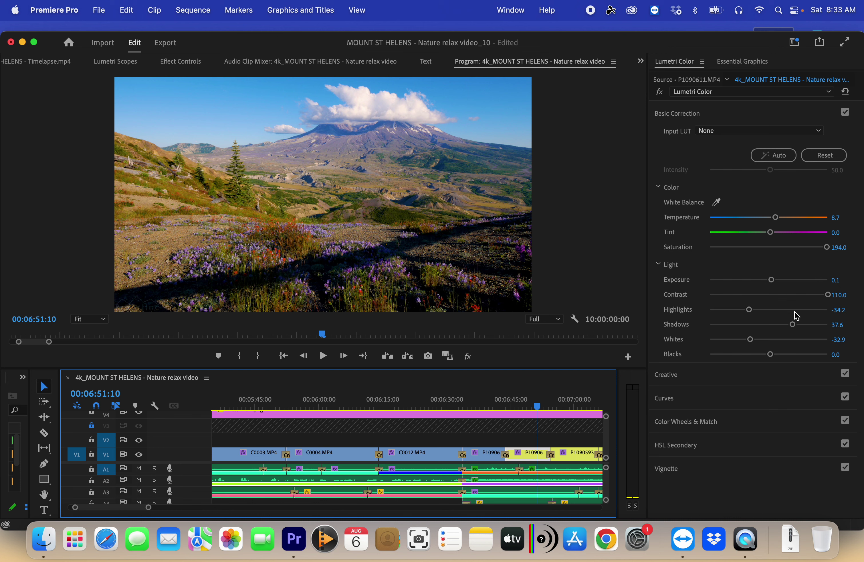
drag(793, 324, 804, 325)
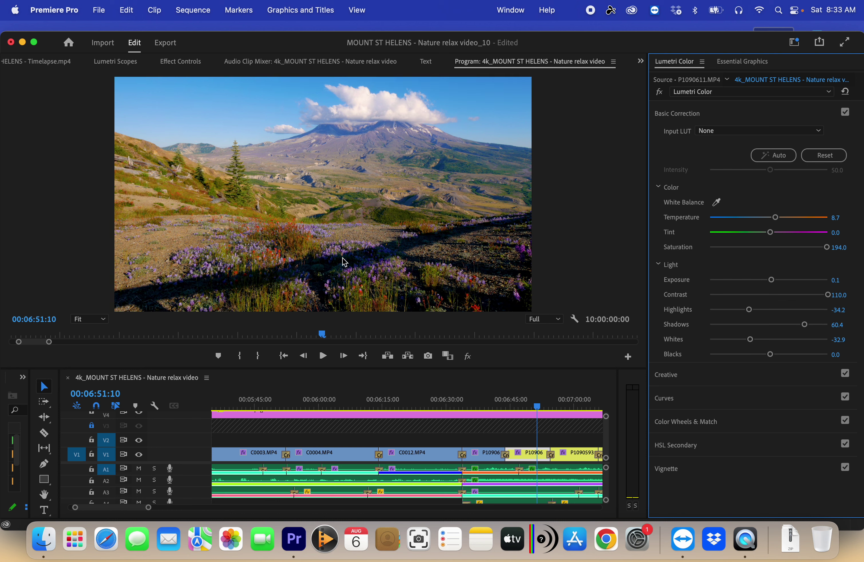
drag(771, 279, 772, 281)
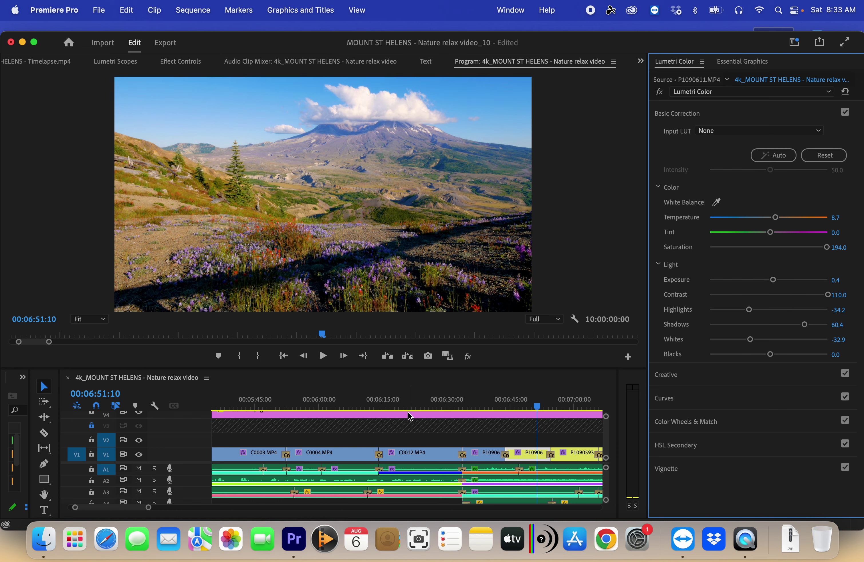
Raise the tree-stump clip P1090593's exposure to 0.6 and adjust the timeline zoom.
drag(541, 405, 569, 403)
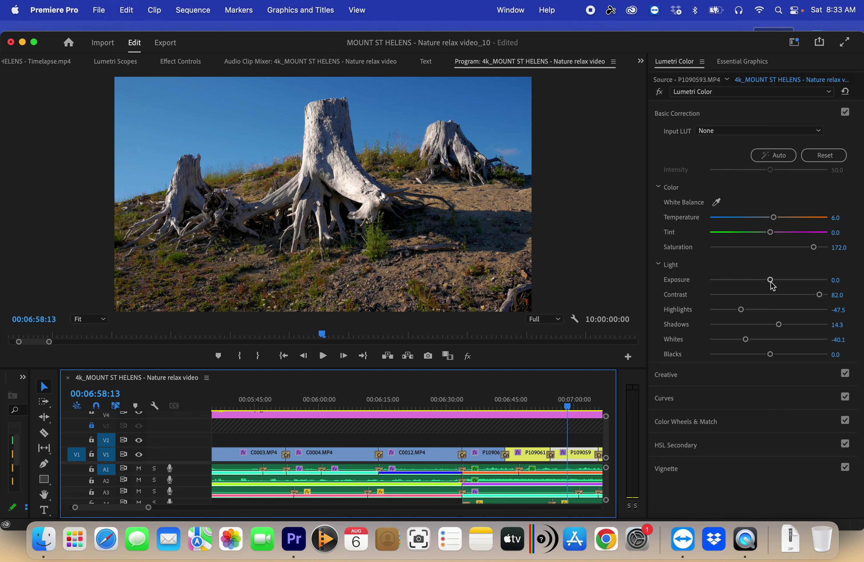
drag(772, 280, 777, 282)
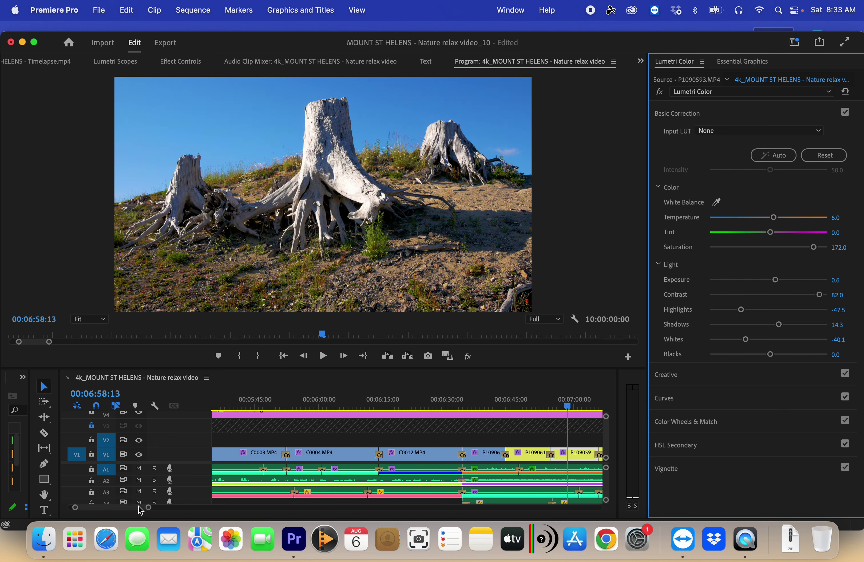
drag(149, 507, 174, 511)
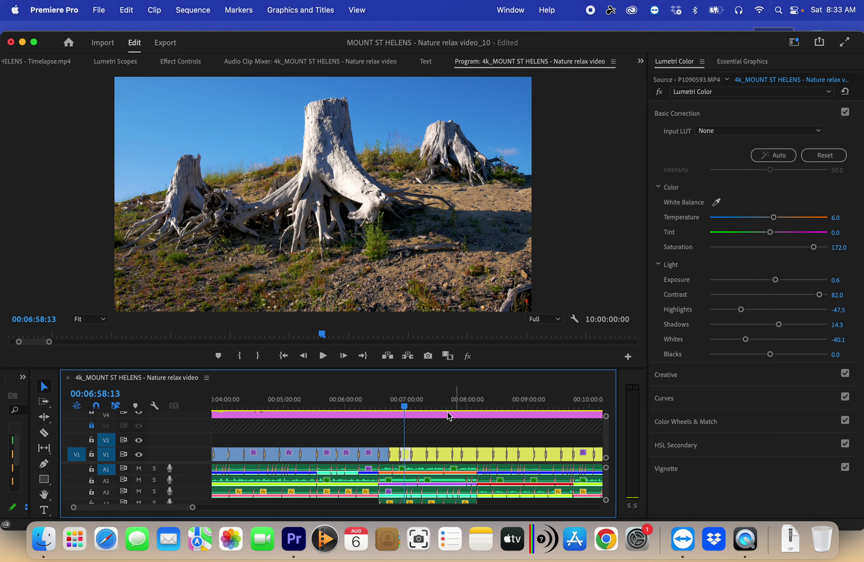
Set the white-flower clip P1090594 to Exposure 0.7 and Shadows 45.9, then review it in playback.
click(405, 405)
click(419, 405)
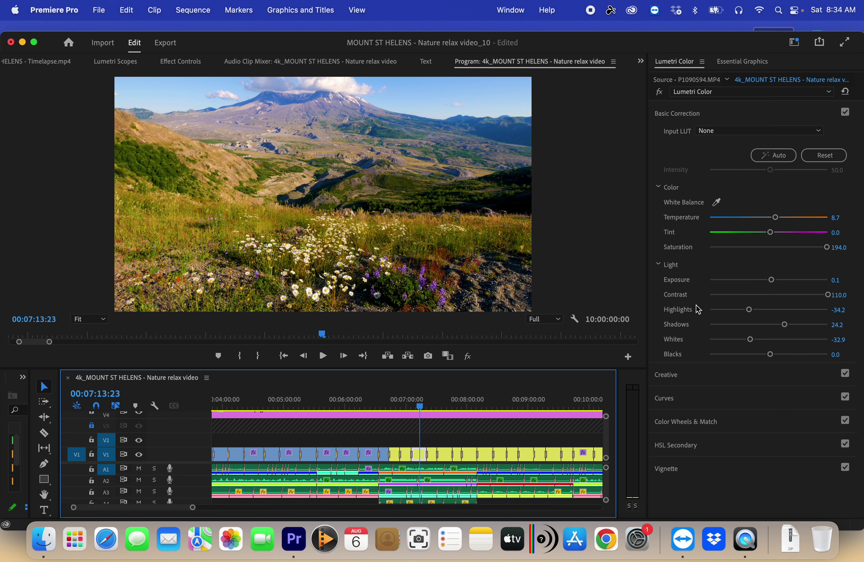
drag(771, 280, 774, 280)
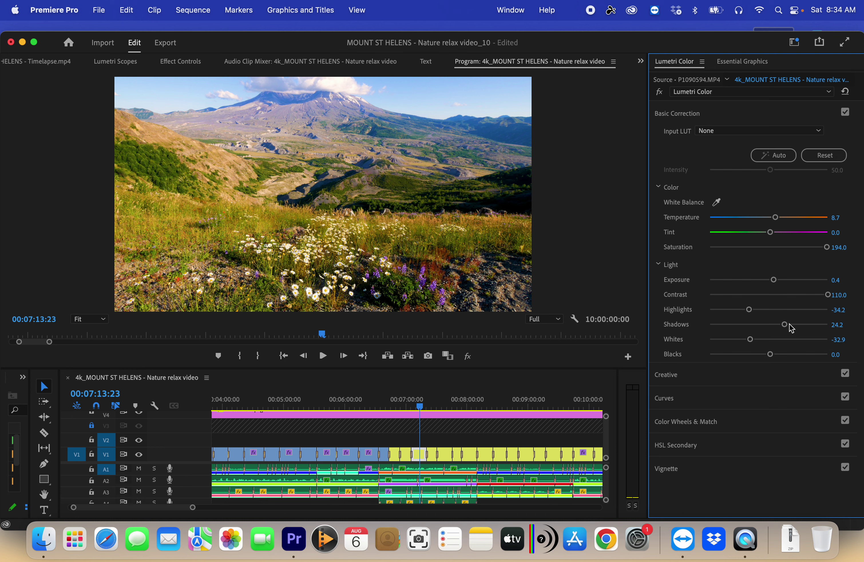
drag(790, 323, 794, 324)
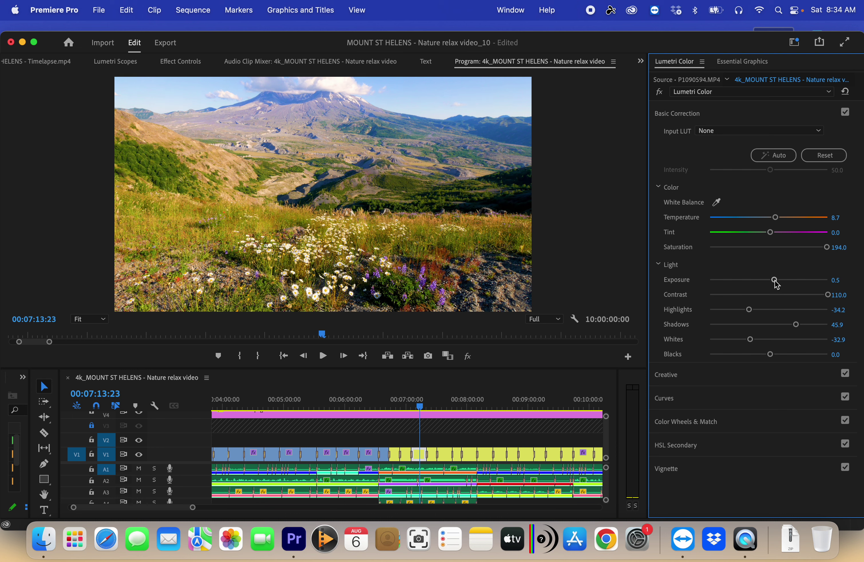
click(776, 281)
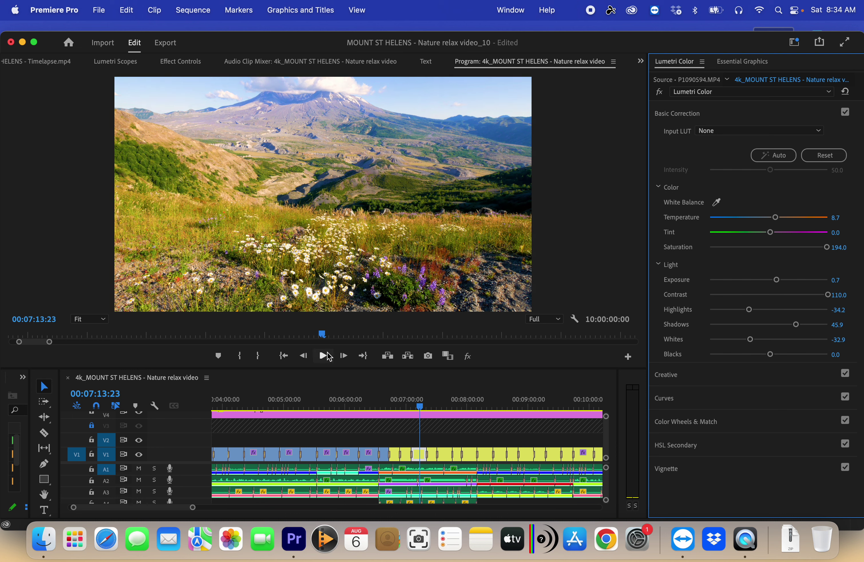
click(328, 360)
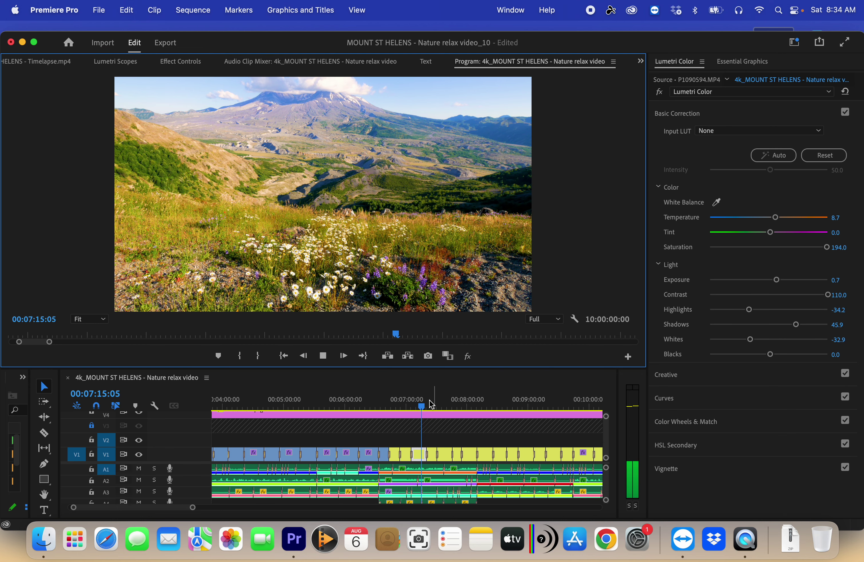
click(437, 404)
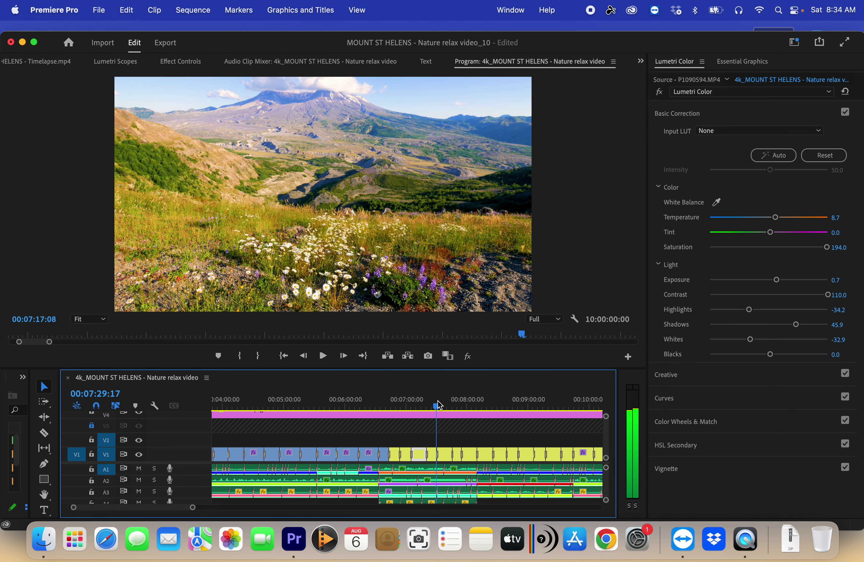
Raise the tree-stump clip P1090592's exposure to 0.3.
click(433, 404)
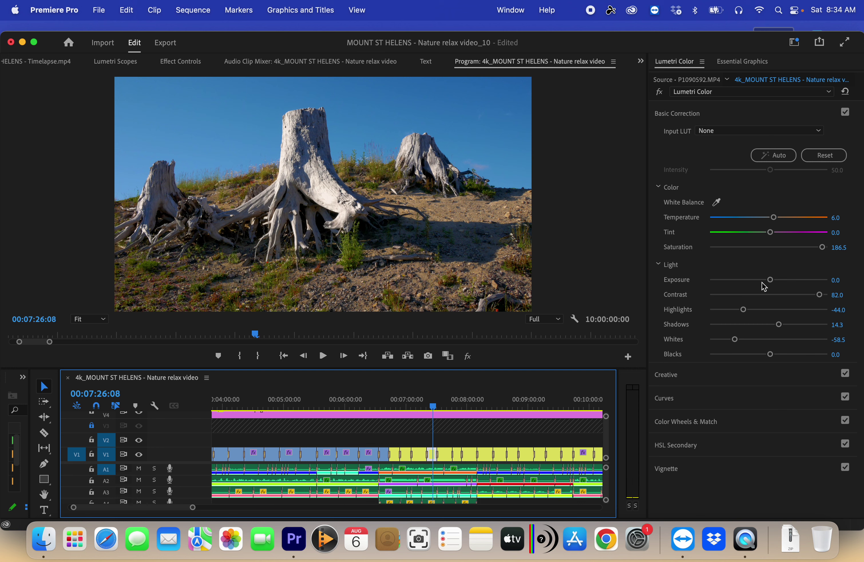
drag(771, 281, 773, 282)
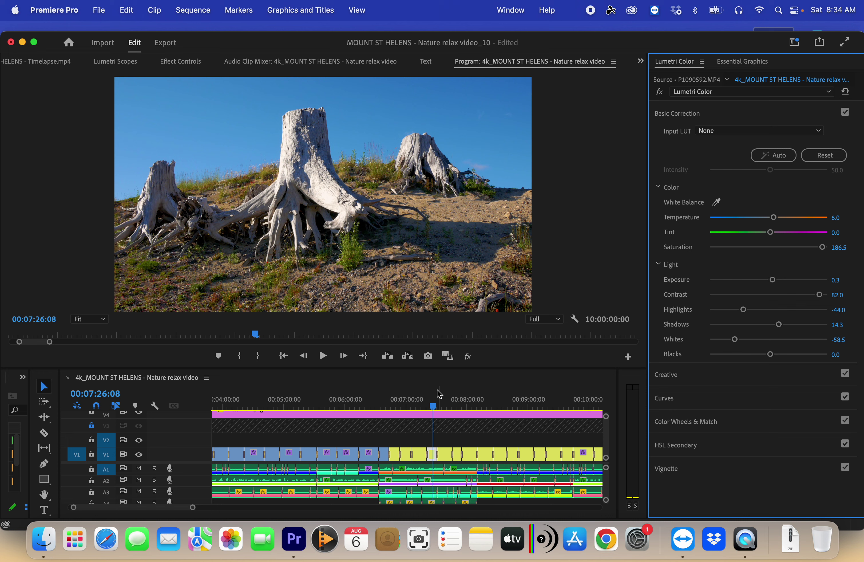
click(437, 406)
click(442, 405)
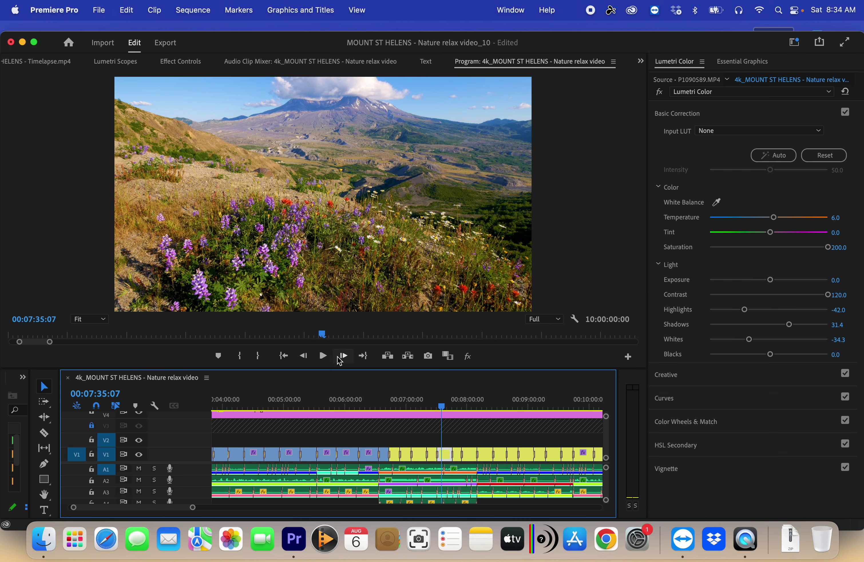
Preview the mountain meadow clip, brighten its exposure, and check the result in playback.
click(323, 357)
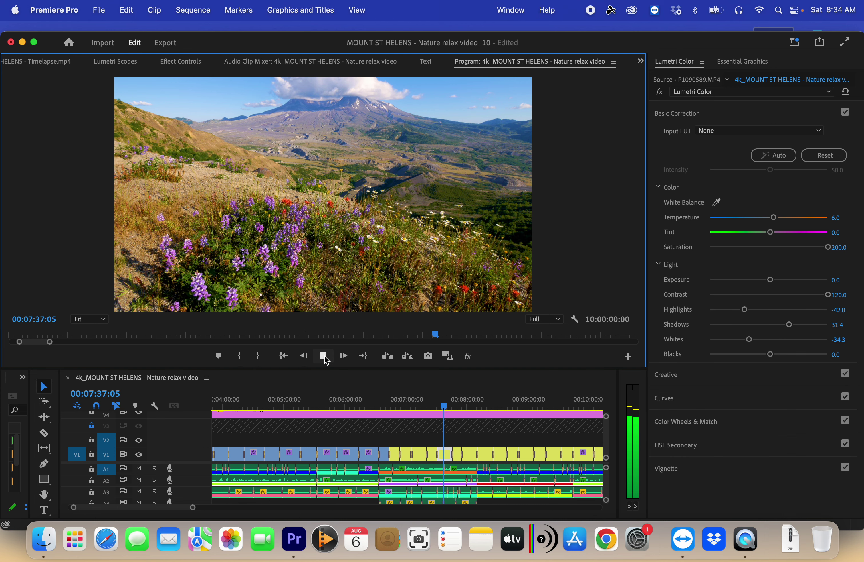
click(324, 356)
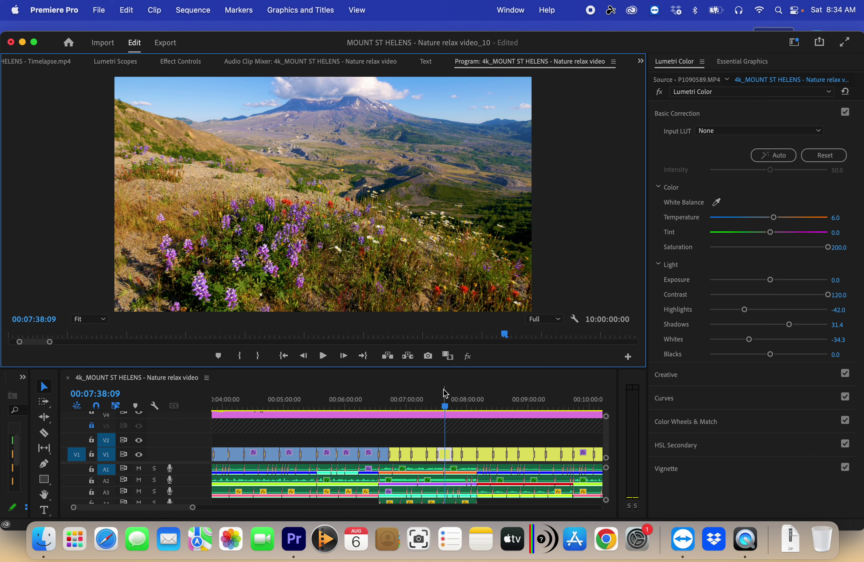
click(446, 406)
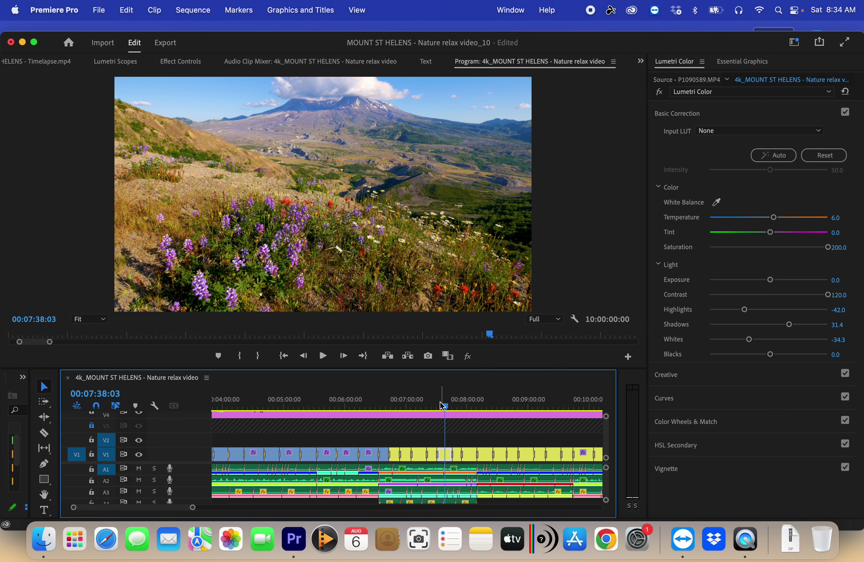
click(327, 361)
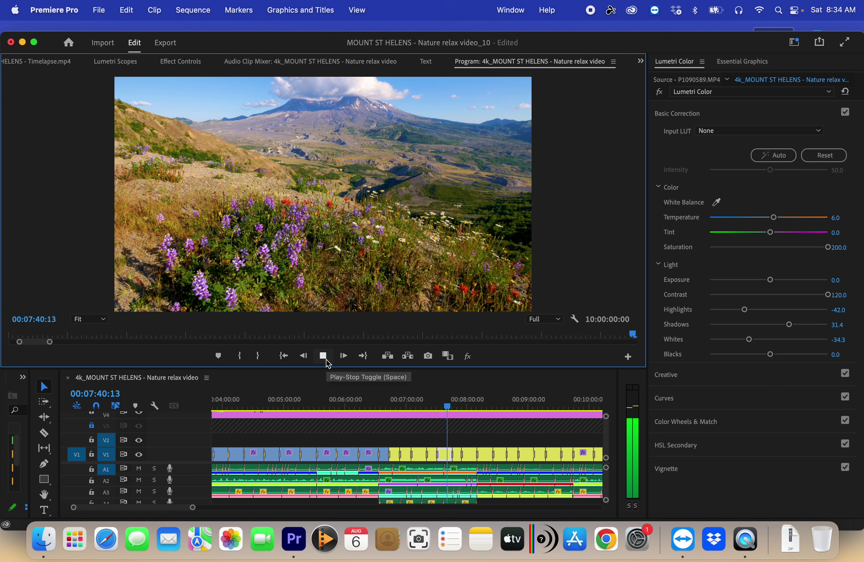
click(327, 361)
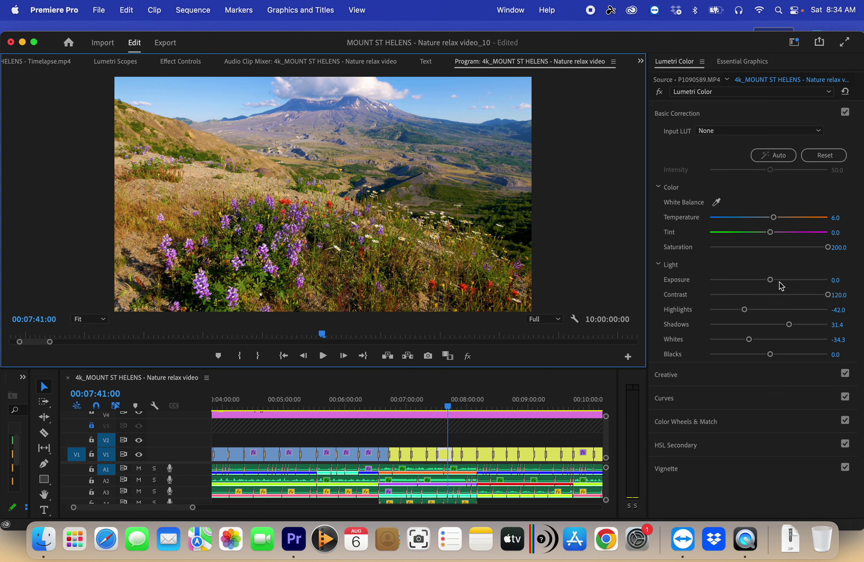
drag(771, 280, 774, 280)
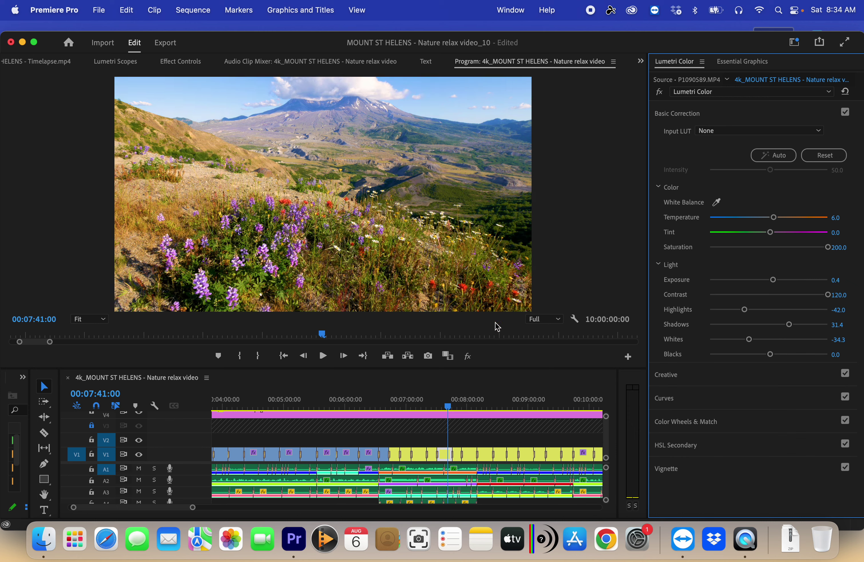
click(326, 359)
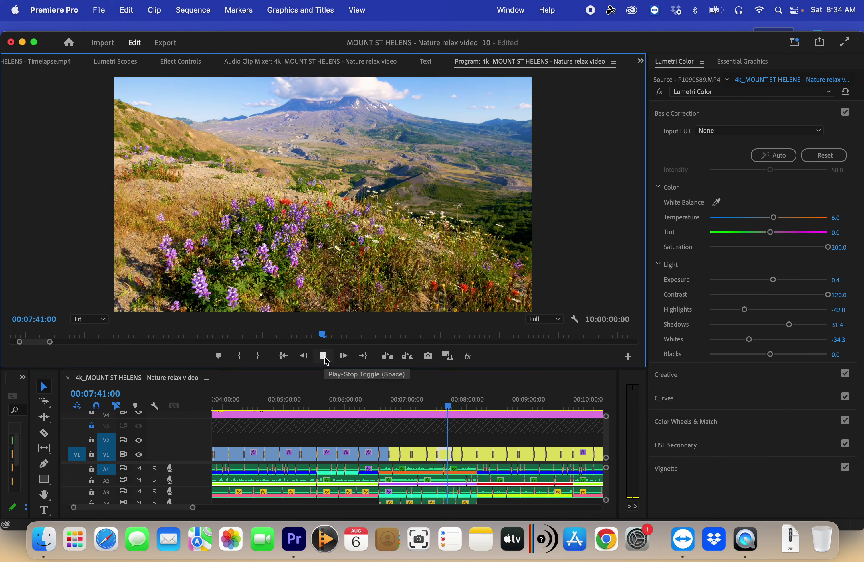
click(324, 356)
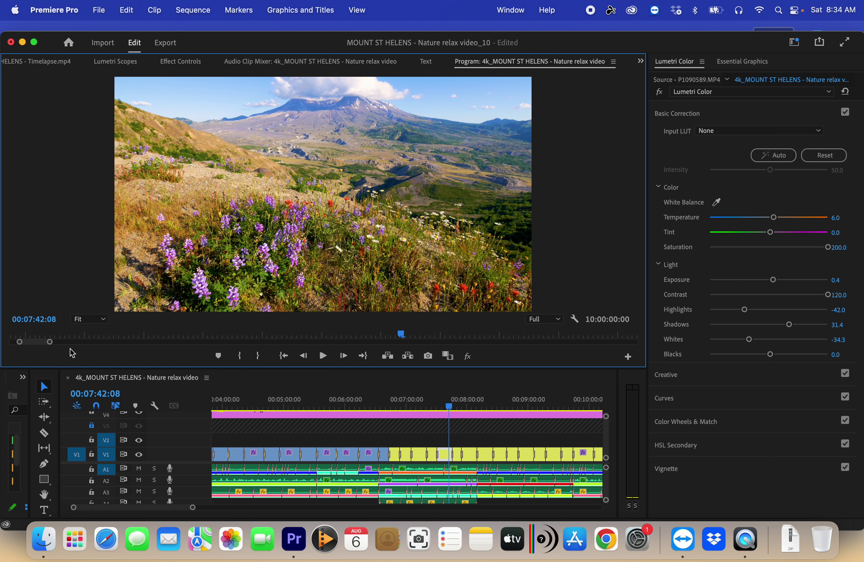
Raise the next tree-stump clip P1090591's exposure to 0.5, then move to 00:08:00:00.
drag(449, 406, 458, 405)
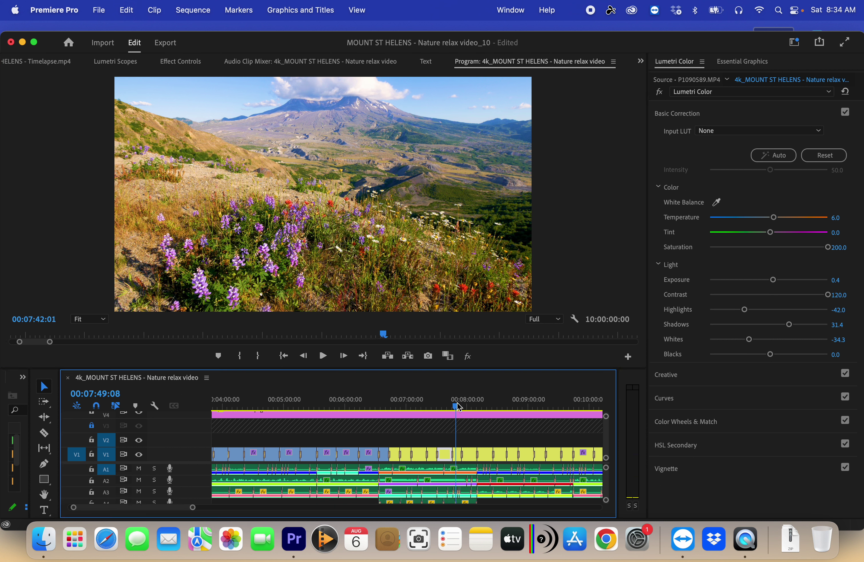
click(324, 356)
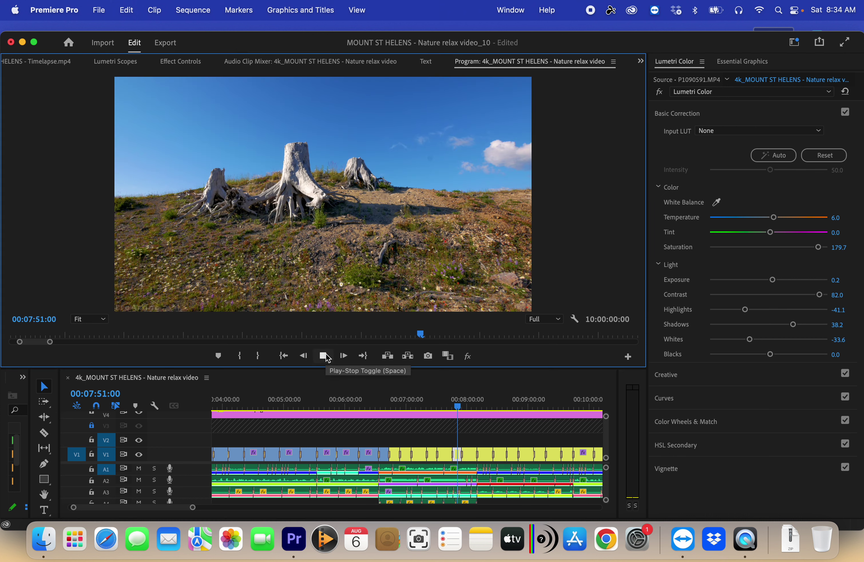
click(324, 356)
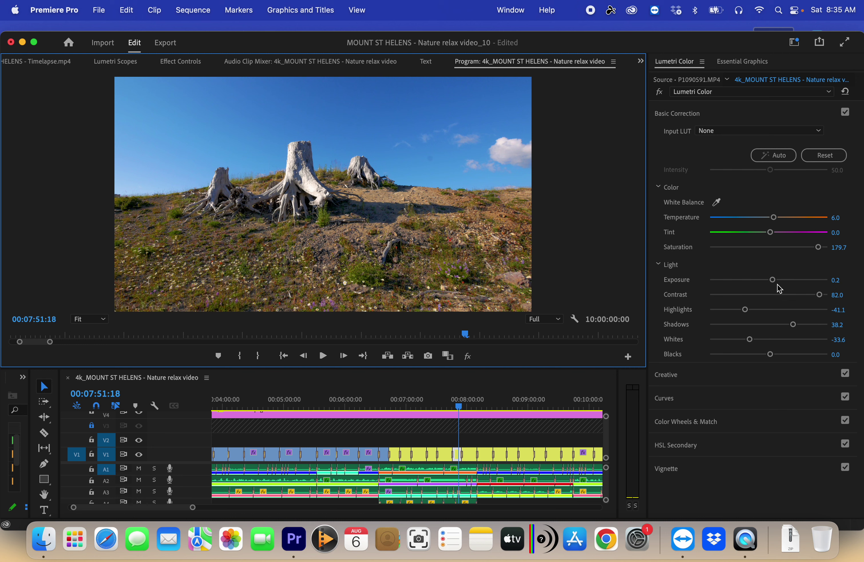
drag(773, 282, 776, 281)
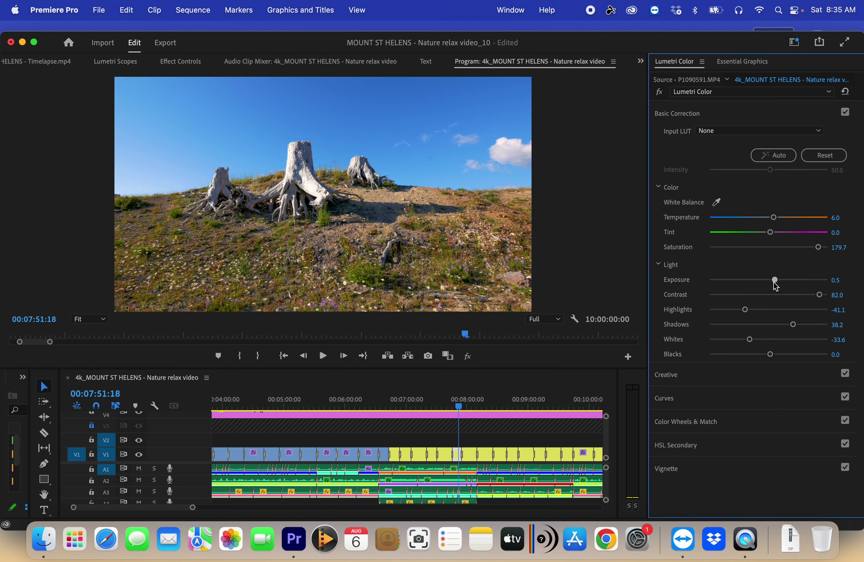
click(467, 406)
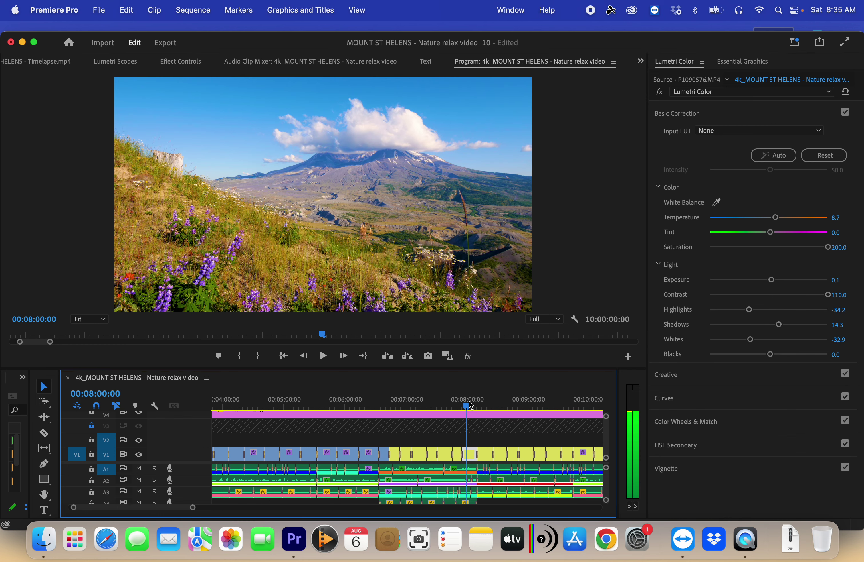
Scrub forward past the lupine clip to the pine-cone clip at 00:10:40:13 and zoom the timeline out.
drag(471, 404, 526, 403)
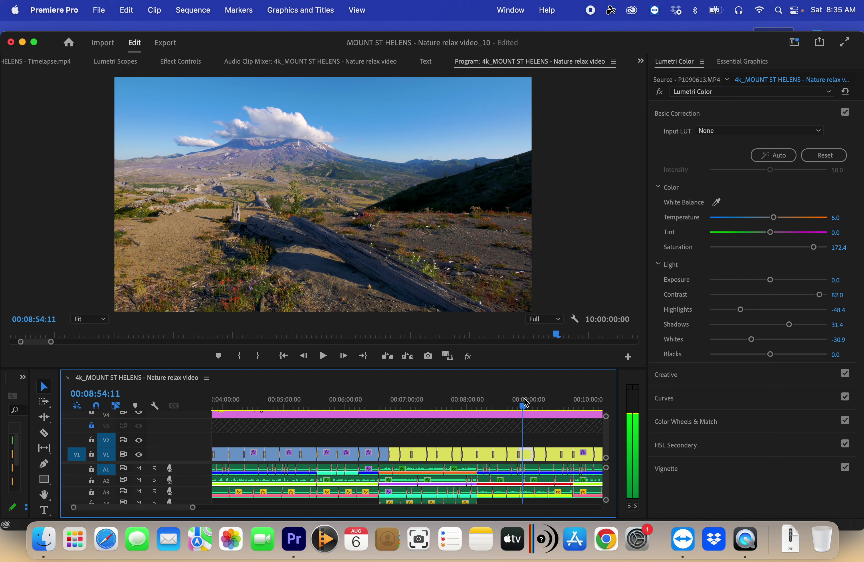
drag(526, 403, 528, 403)
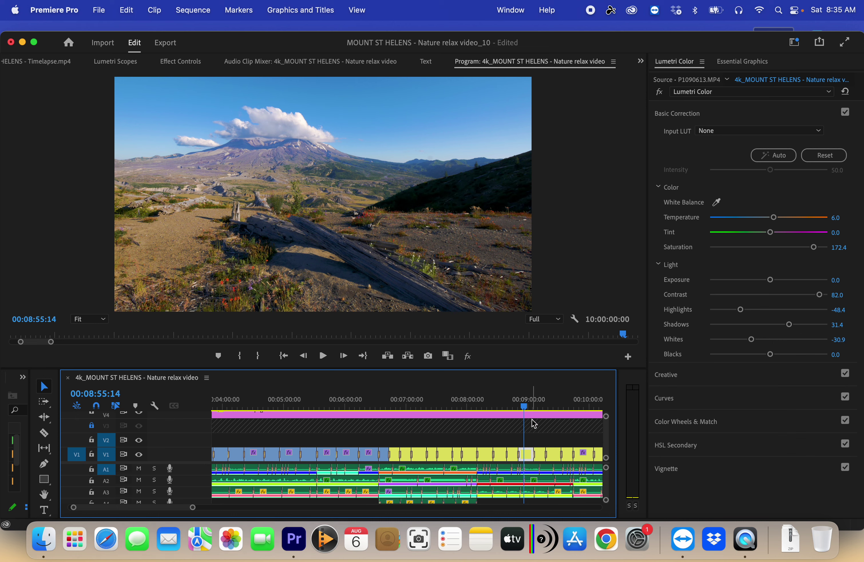
drag(530, 409, 597, 417)
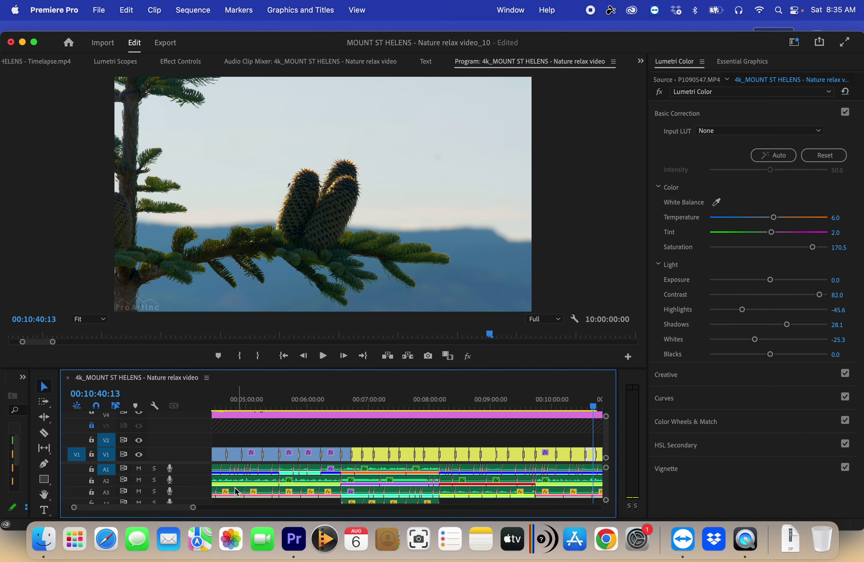
drag(193, 507, 278, 508)
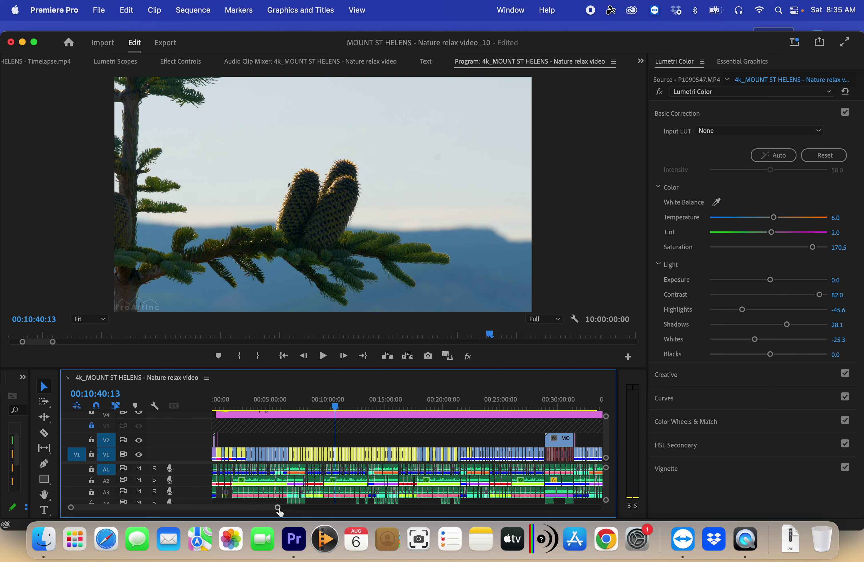
Zoom in on 00:09:30–00:12:00 and give the lone-tree clip Exposure 0.5 and Whites -42.0.
drag(278, 507, 171, 508)
click(416, 405)
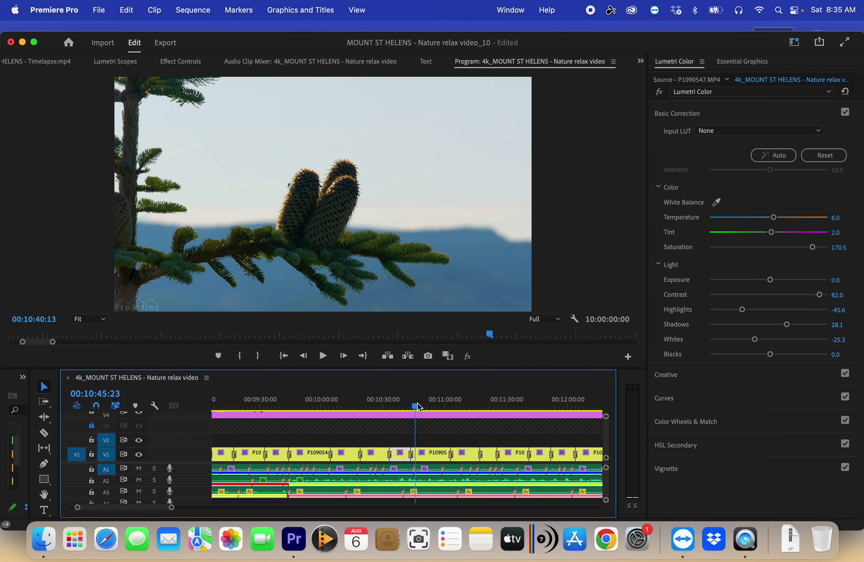
drag(419, 408, 546, 407)
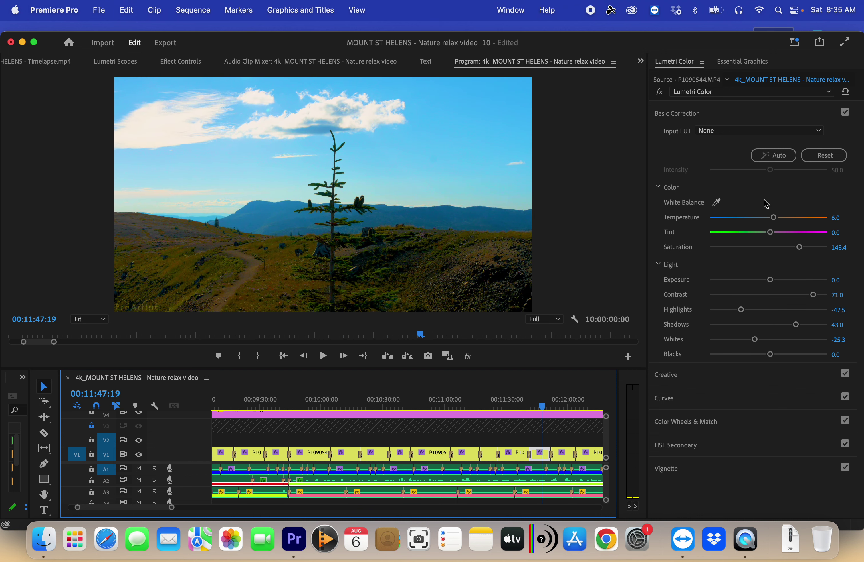
drag(771, 279, 774, 280)
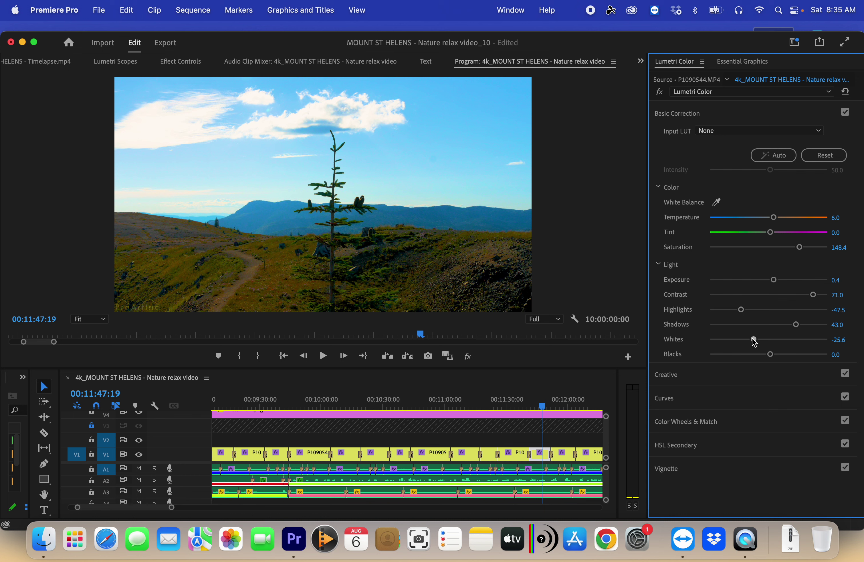
drag(754, 339, 741, 340)
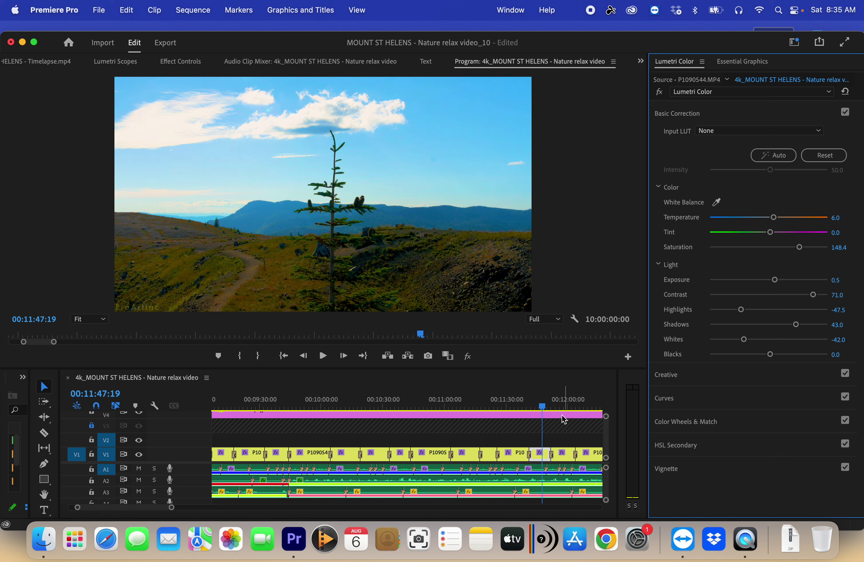
Slightly raise the following mountain clip's exposure, then move on to the snowy mountain clip.
click(550, 404)
click(560, 405)
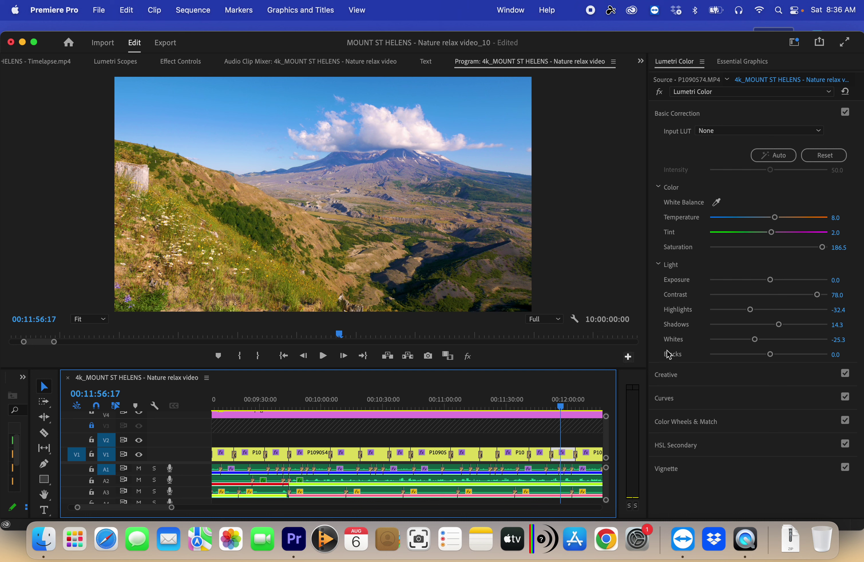
drag(770, 280, 773, 280)
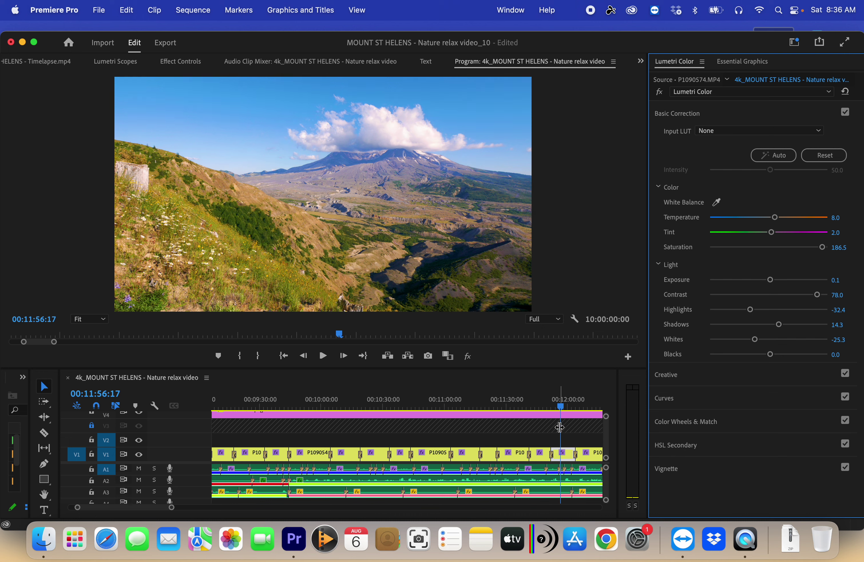
drag(563, 404, 584, 404)
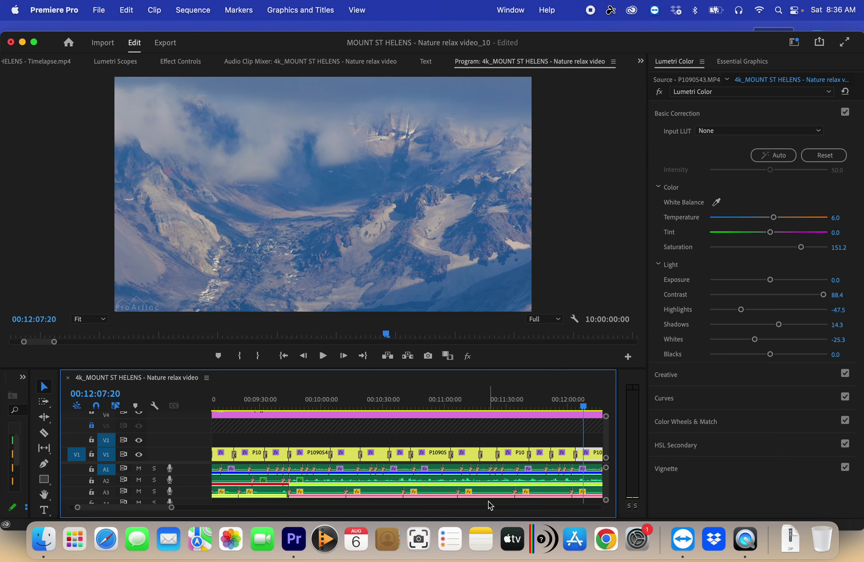
Zoom out to 00:09–00:16 and give the snowy clip Exposure 0.3 and maximum contrast.
drag(171, 507, 203, 507)
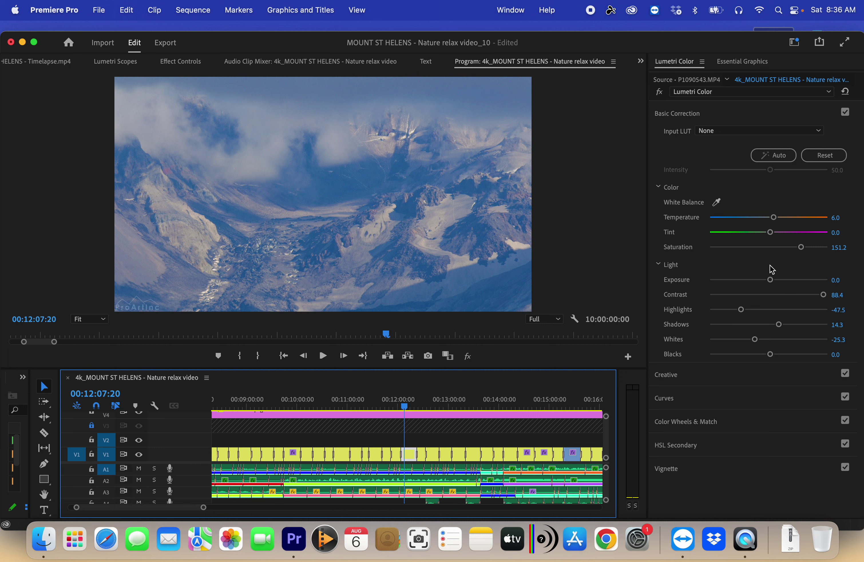
drag(771, 280, 773, 281)
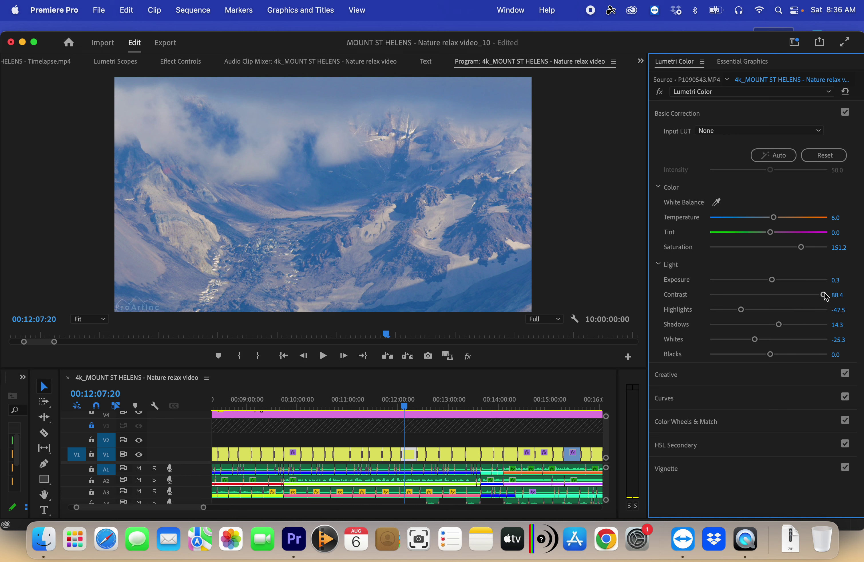
drag(825, 297, 839, 298)
click(844, 294)
key(Return)
click(843, 294)
key(Return)
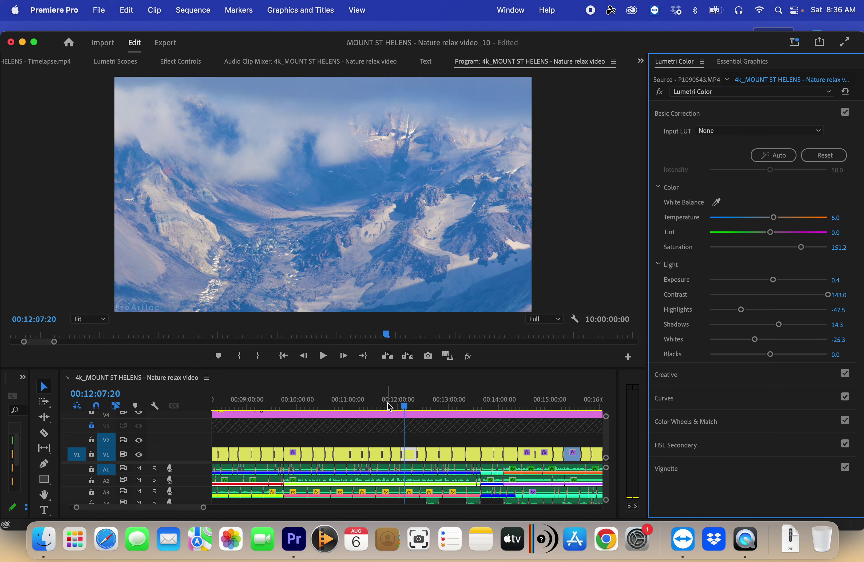
Raise the exposure of the valley clip to 0.2, then of the daisy field clip and next mountain clip.
drag(404, 405, 423, 407)
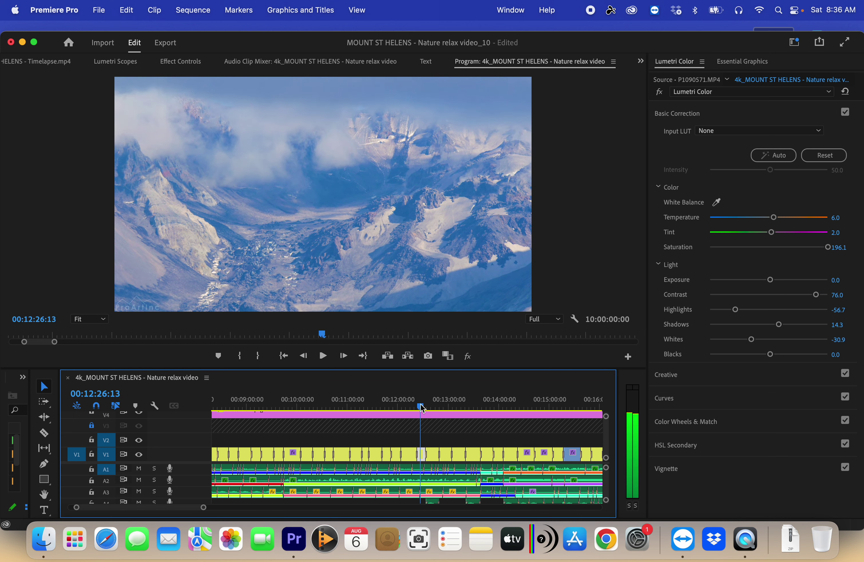
click(774, 280)
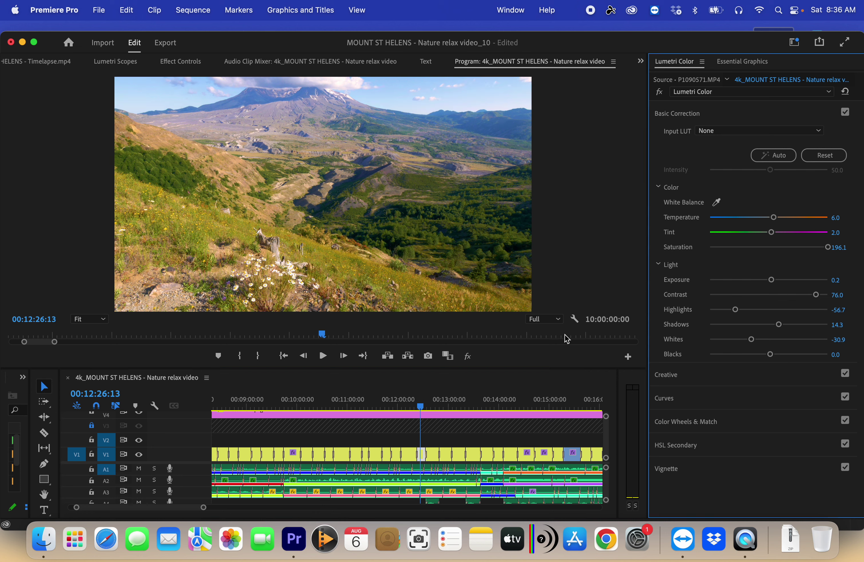
drag(422, 404, 434, 404)
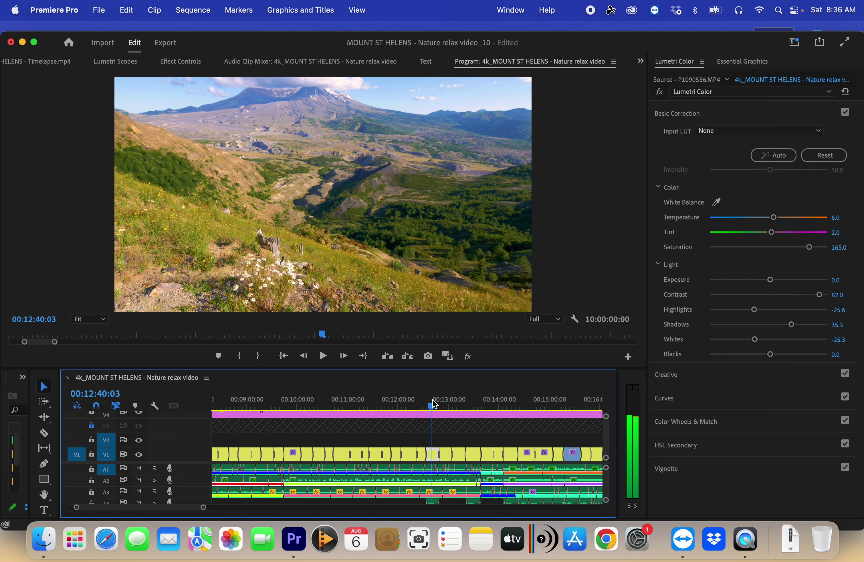
click(773, 280)
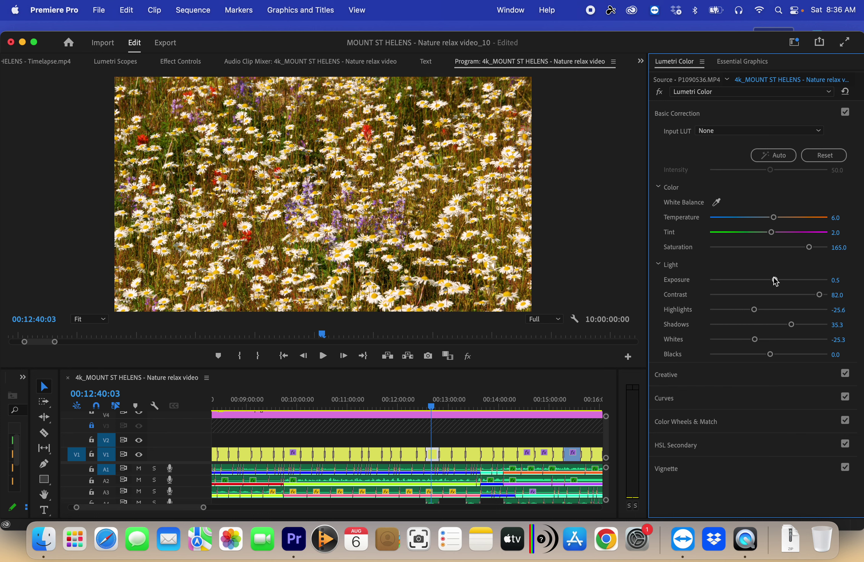
click(436, 407)
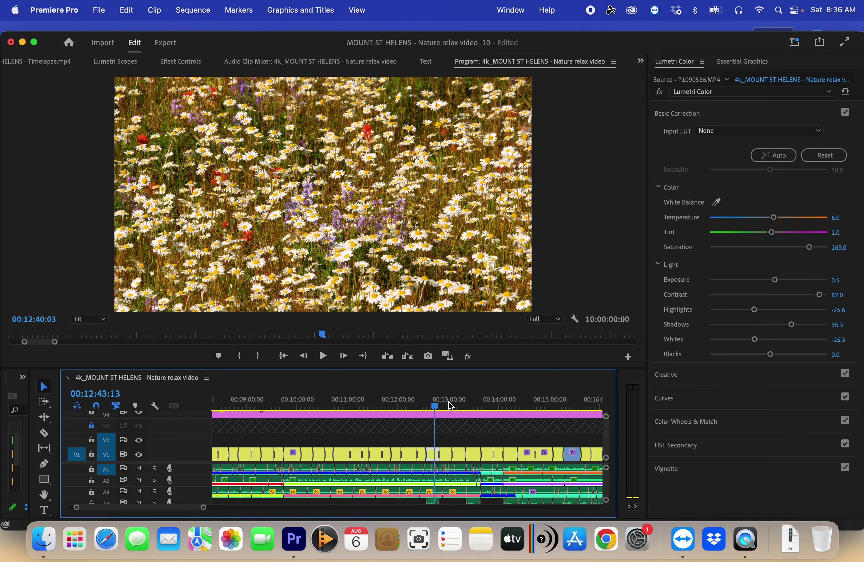
drag(451, 405, 447, 405)
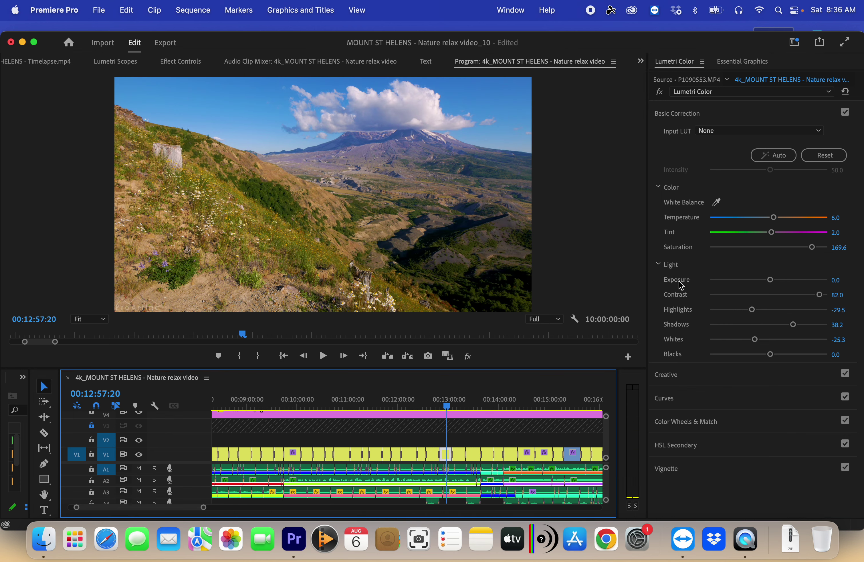
click(772, 280)
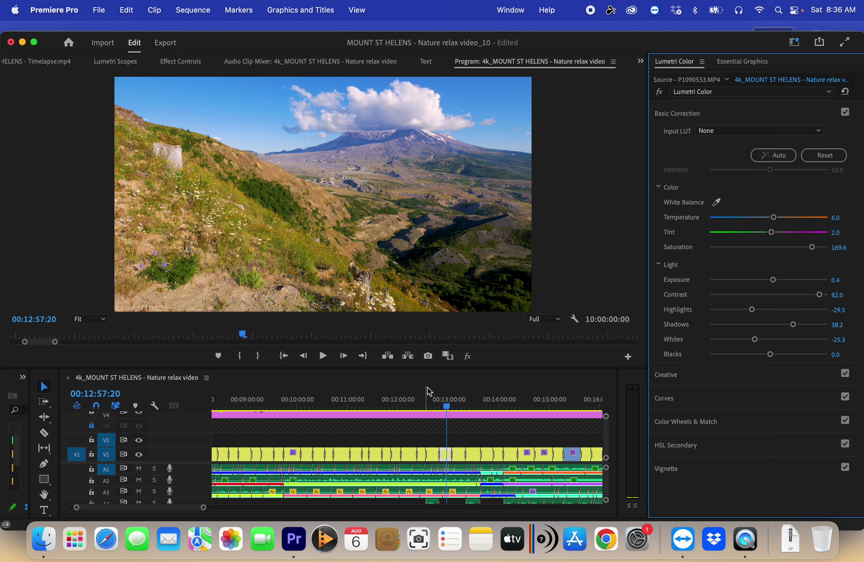
Set the cloudy clip's exposure to 0.2 and brighten the flower field clip's exposure.
click(458, 407)
drag(458, 407, 460, 406)
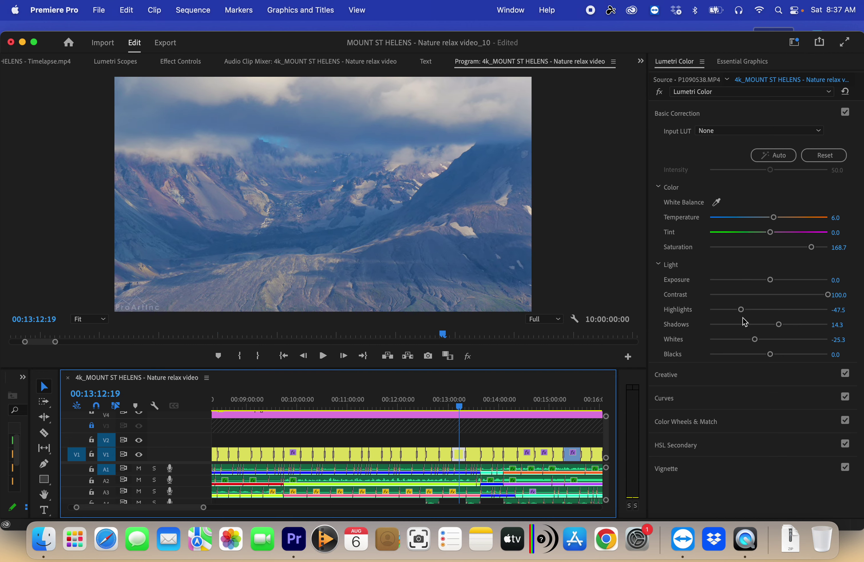
drag(771, 280, 775, 281)
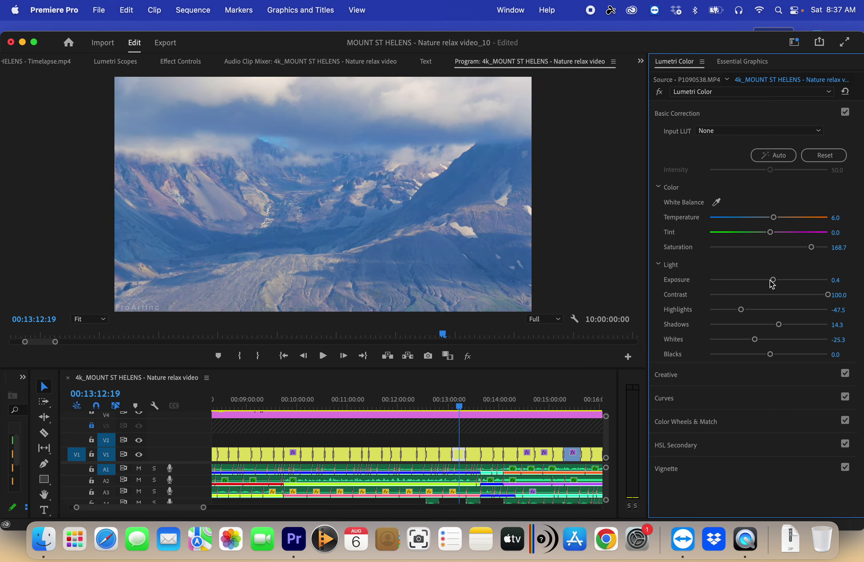
drag(771, 280, 770, 281)
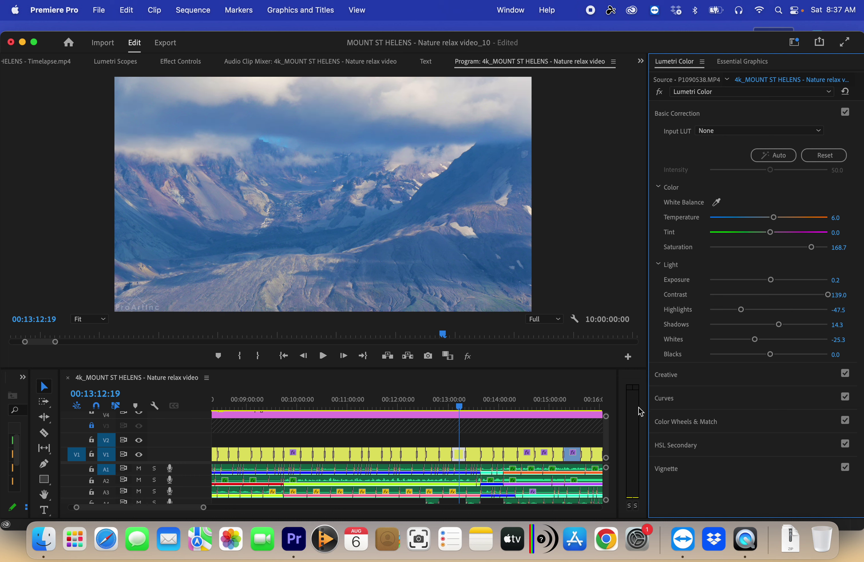
click(462, 405)
drag(469, 405, 477, 406)
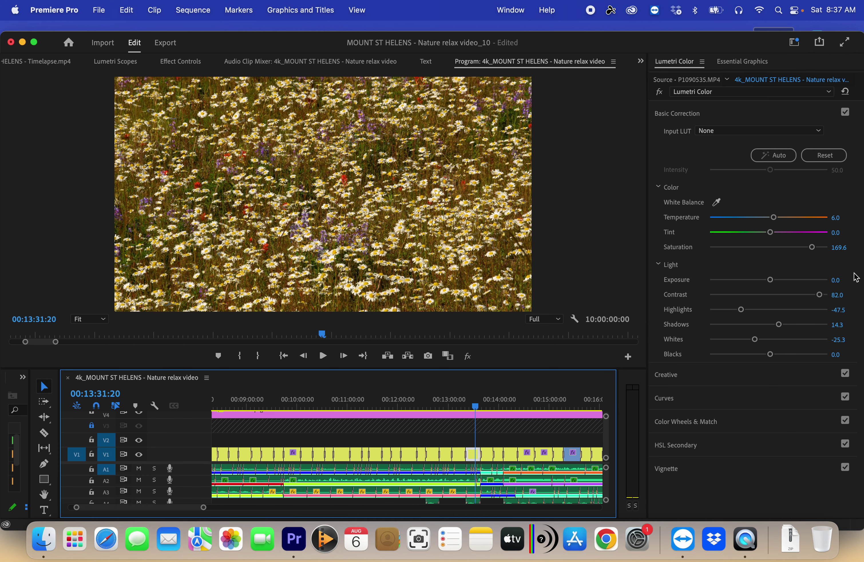
drag(771, 281, 773, 281)
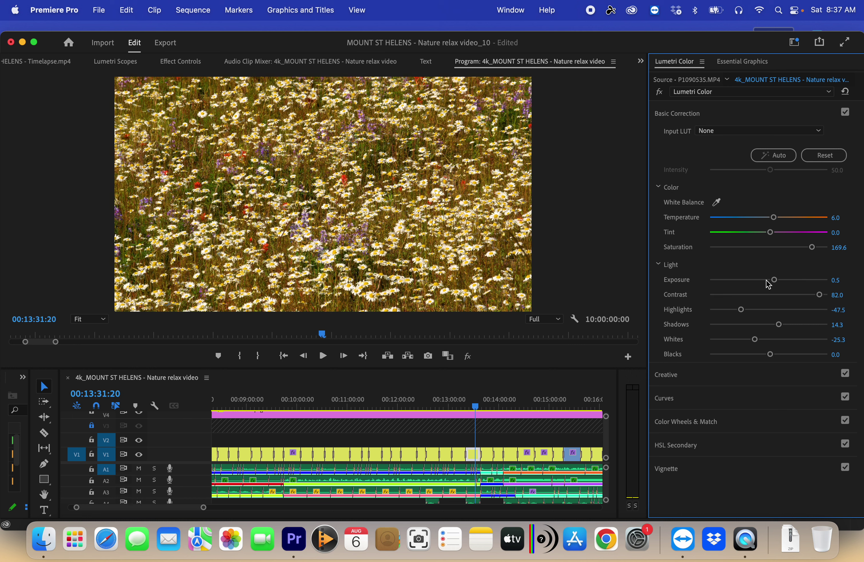
Reset the wildflower-slope mountain clip's exposure, then set it to 0.8 with higher contrast.
drag(475, 406, 490, 405)
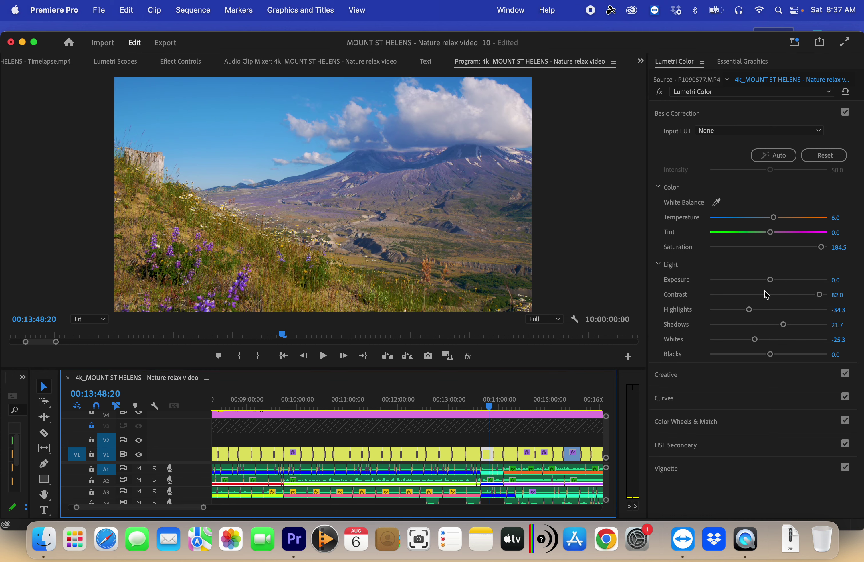
drag(770, 280, 772, 284)
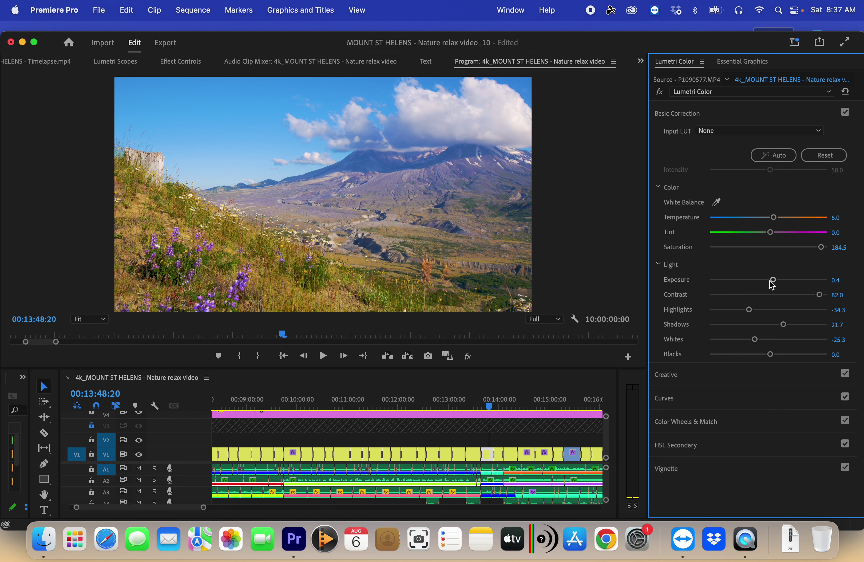
double_click(772, 282)
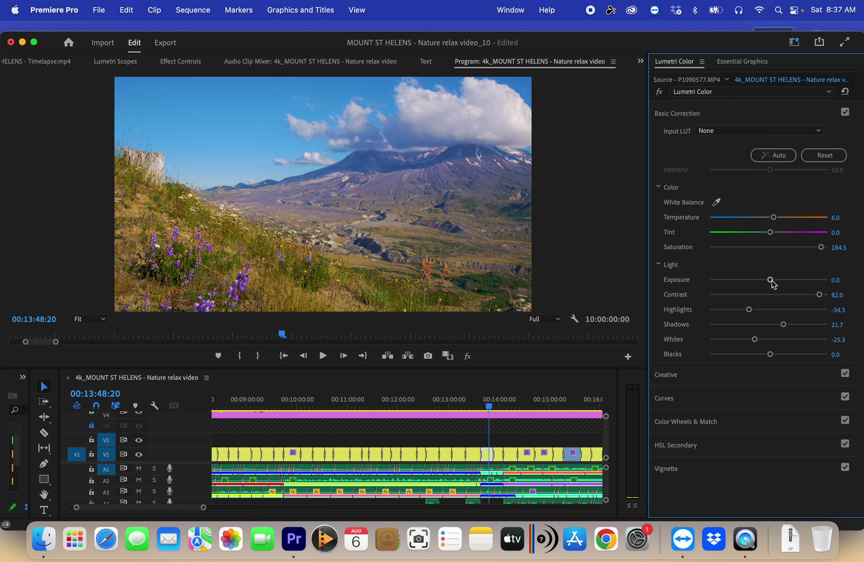
drag(774, 284, 779, 284)
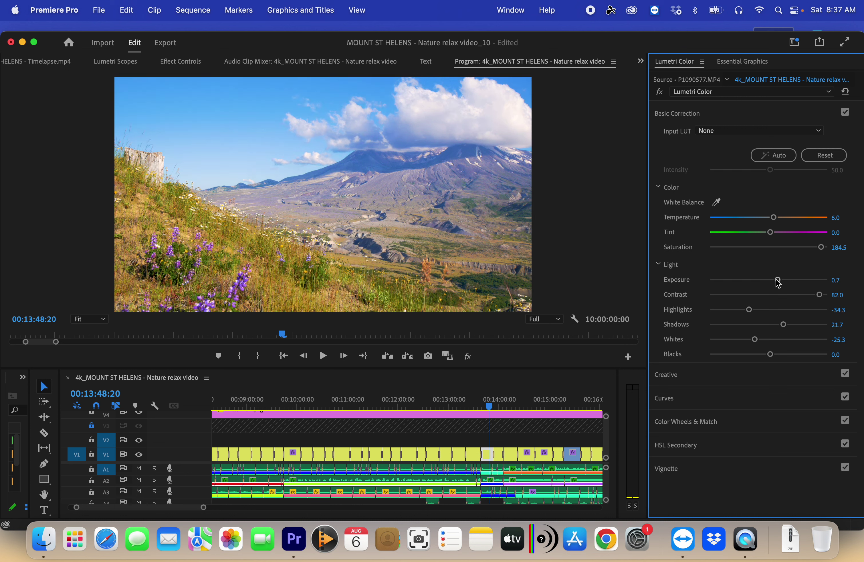
drag(820, 295, 824, 296)
drag(777, 280, 781, 281)
Give the cloudy mountain clip P1090542 Exposure 0.5 and Contrast 100.
drag(491, 408, 503, 408)
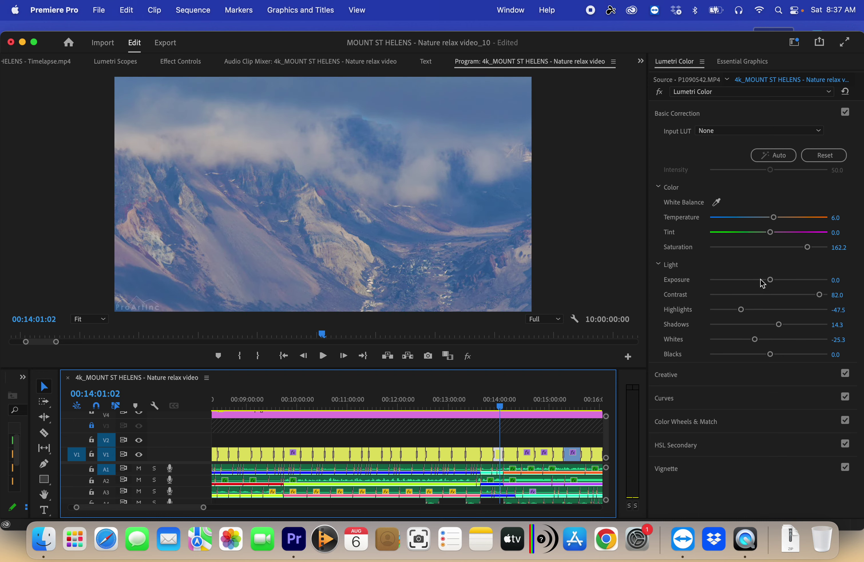
drag(771, 282, 775, 283)
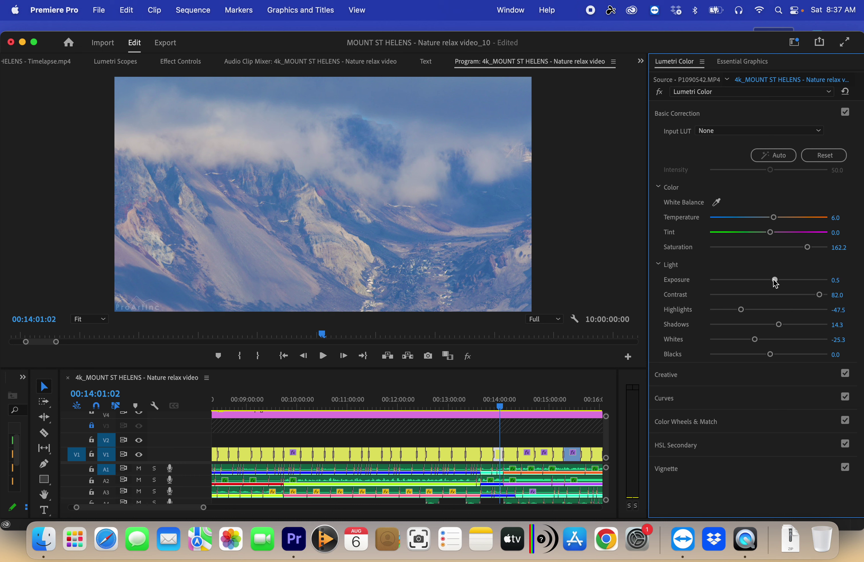
drag(771, 285, 775, 281)
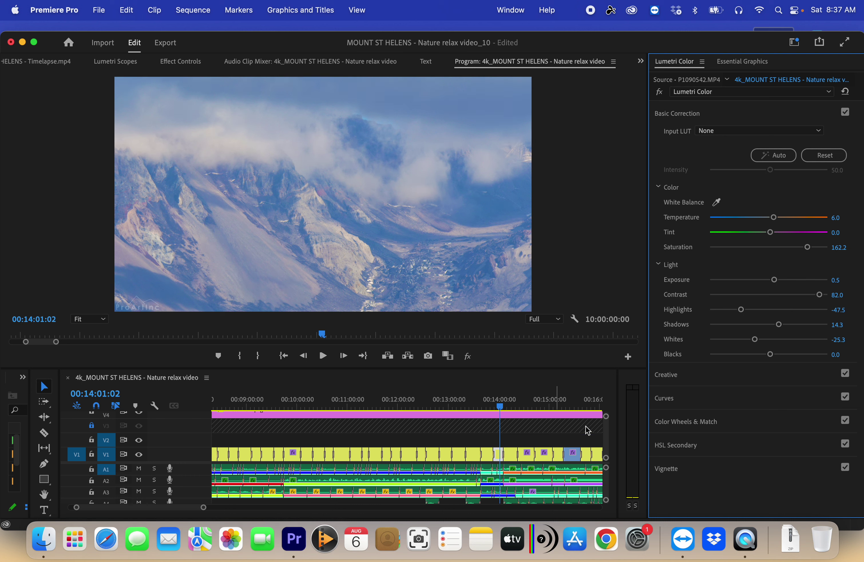
drag(820, 295, 839, 295)
drag(504, 407, 515, 407)
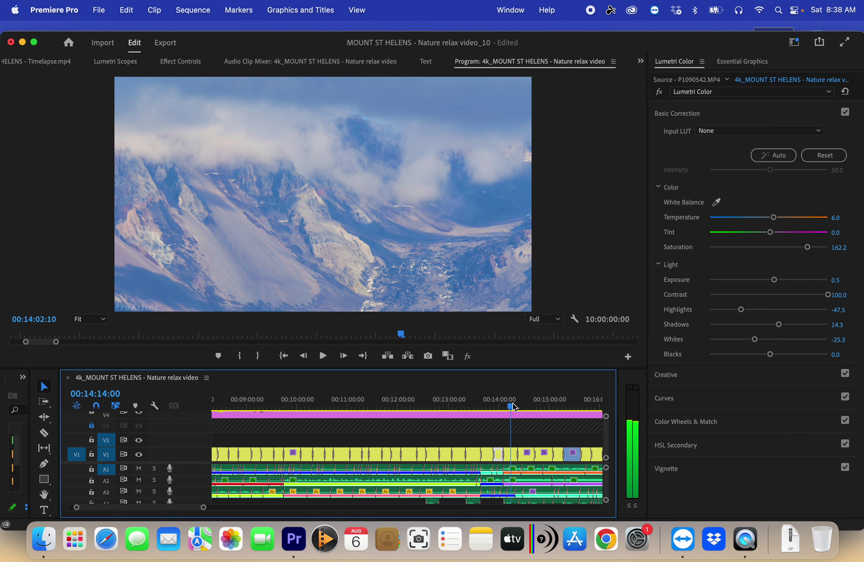
Set the flower meadow clip to Exposure 0.5 and Contrast 111.
click(510, 454)
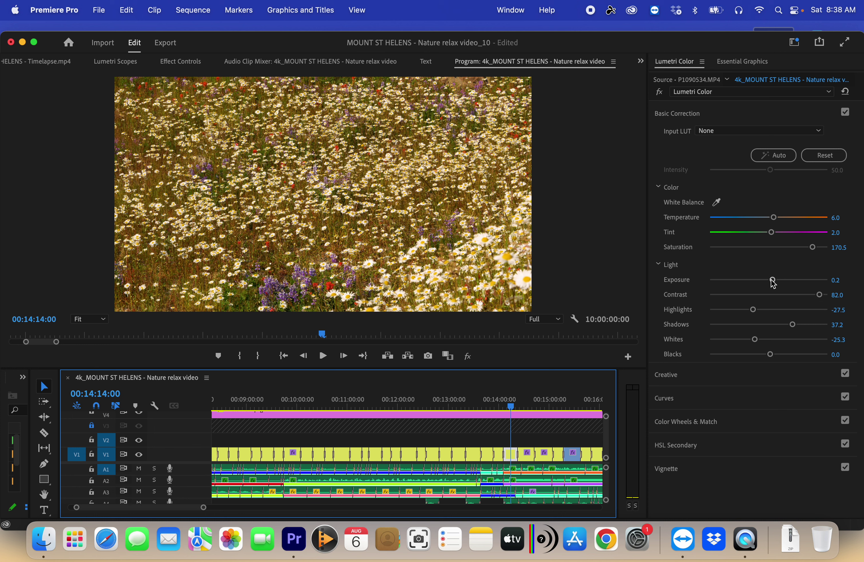
drag(773, 281, 775, 282)
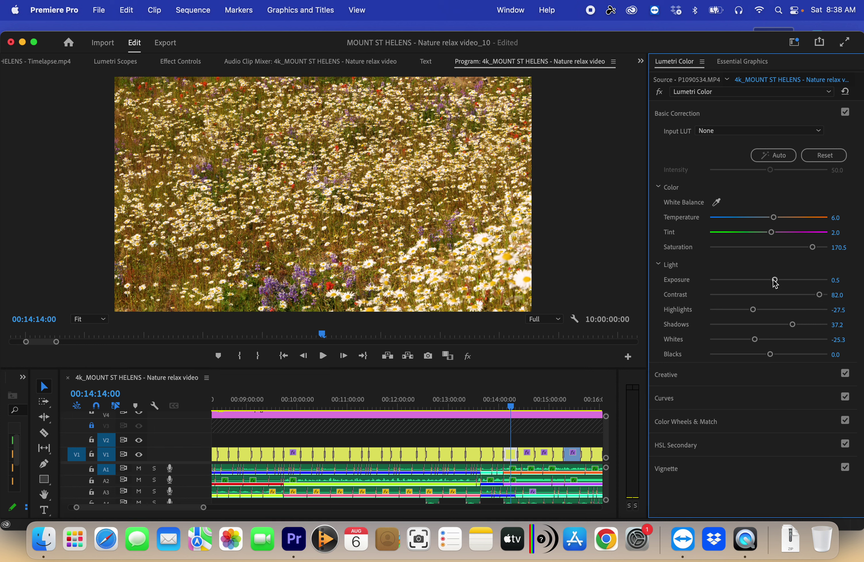
click(842, 293)
click(839, 280)
click(845, 294)
text(111)
key(Return)
Brighten the red-and-white flower clip's exposure to just above 0.5.
click(515, 407)
click(529, 406)
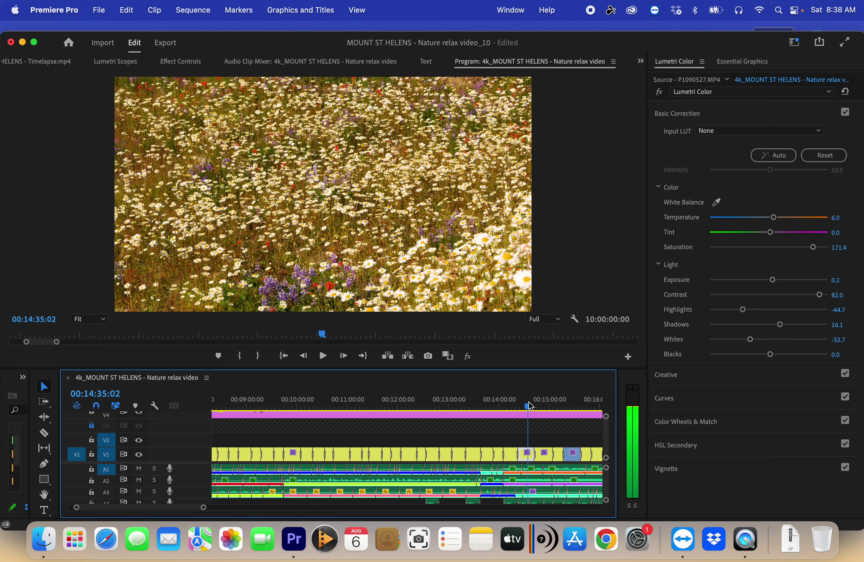
click(774, 279)
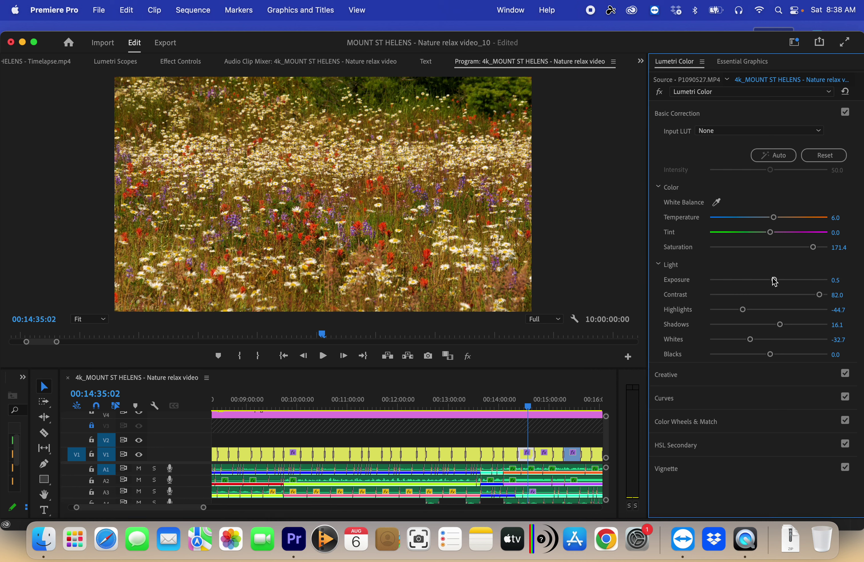
drag(775, 280, 777, 281)
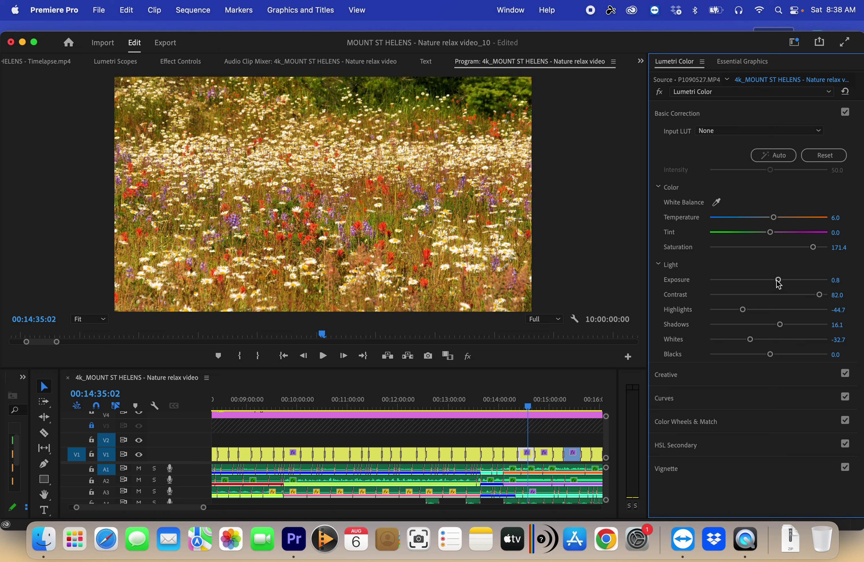
Raise the daisy close-up's exposure and set cloudy clip P1090540 to Exposure 0.4, then zoom out.
click(533, 406)
drag(550, 407, 547, 407)
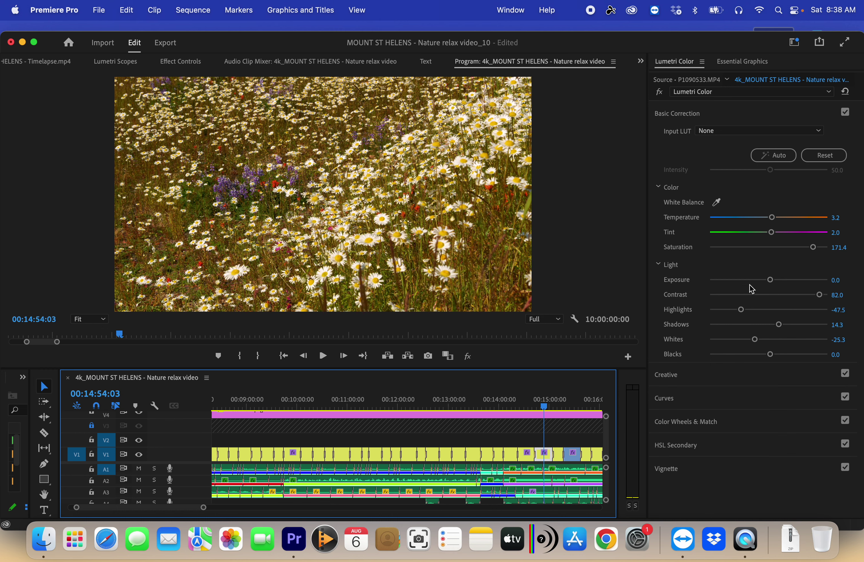
drag(771, 280, 774, 281)
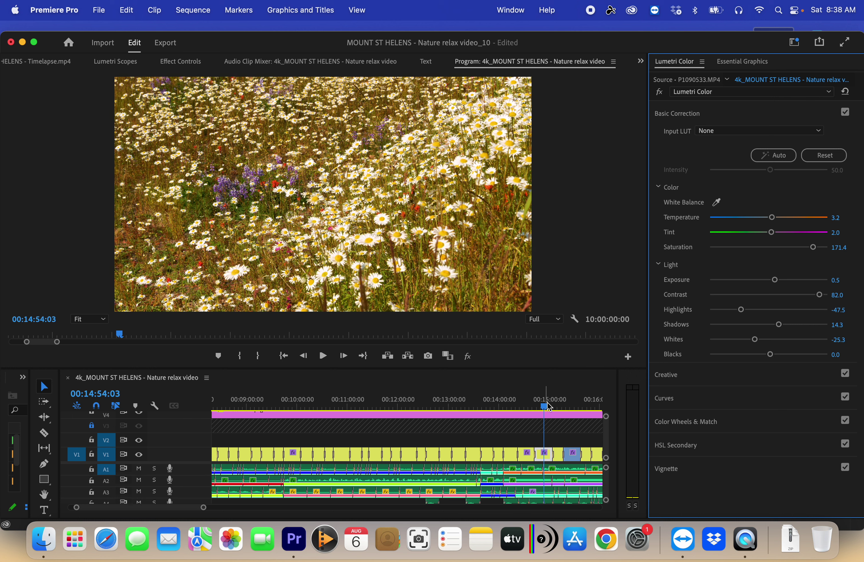
drag(549, 404, 559, 403)
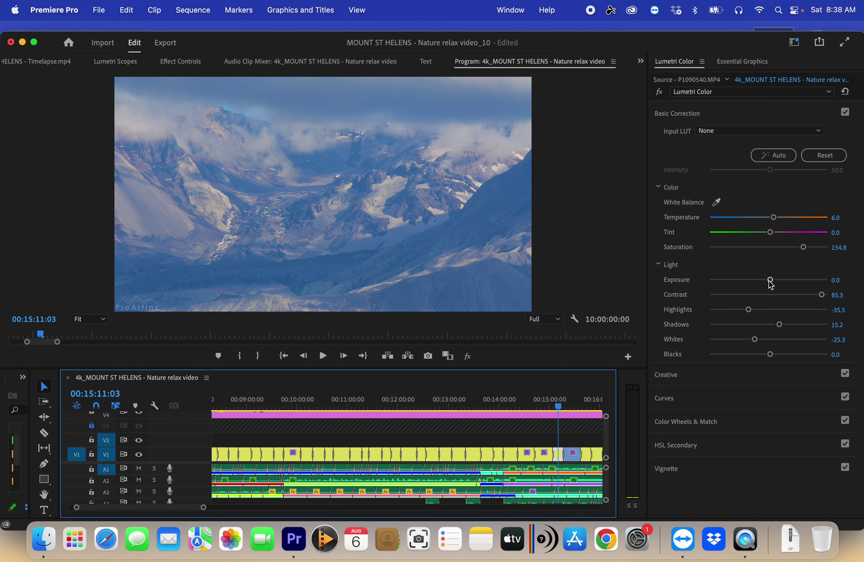
drag(770, 279, 774, 281)
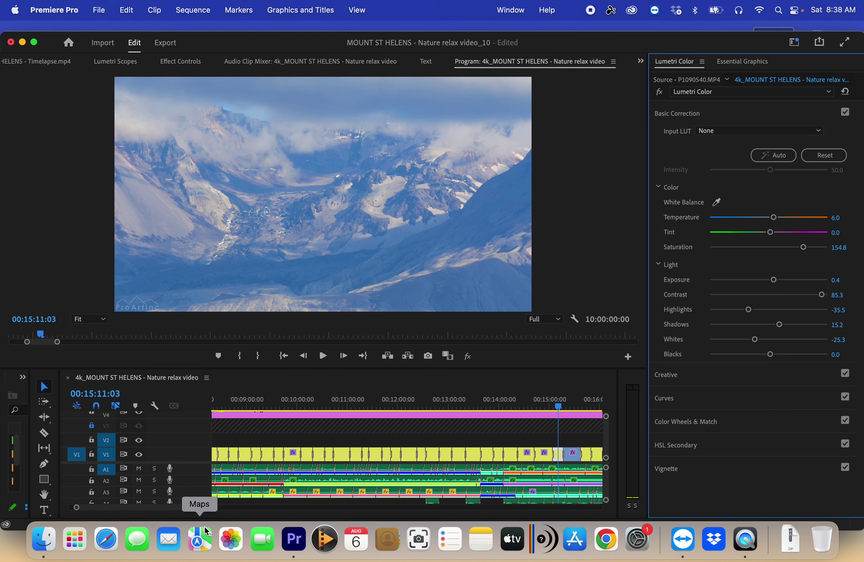
drag(207, 508, 209, 510)
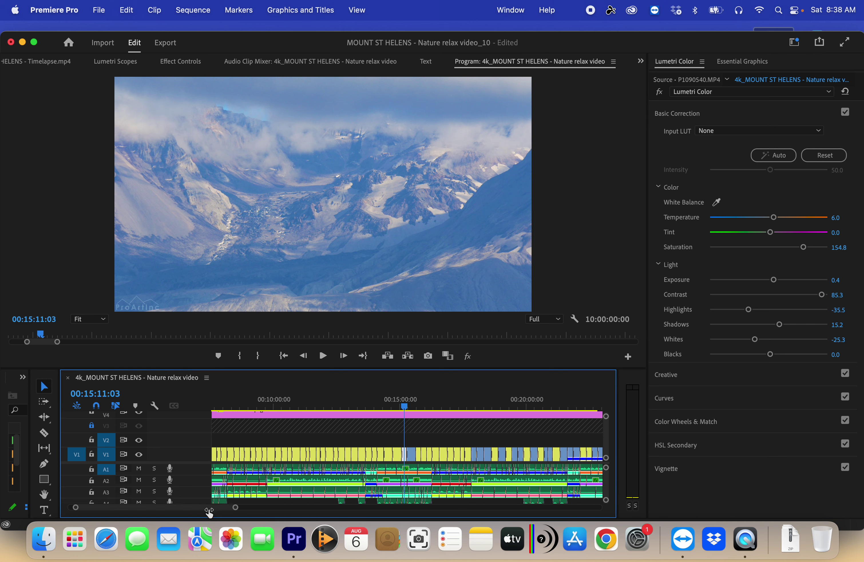
Zoom the timeline in and raise the daisy path clip's exposure above 0.5.
key(=)
click(406, 406)
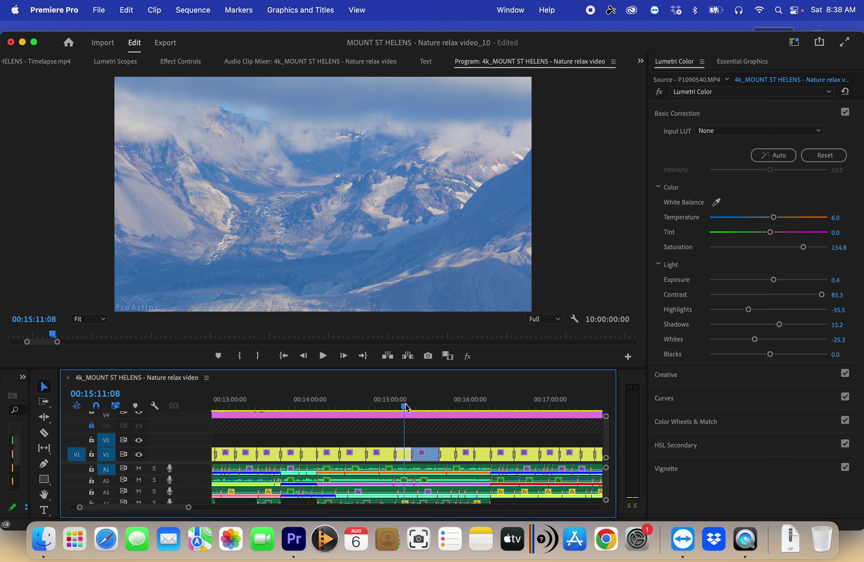
click(428, 407)
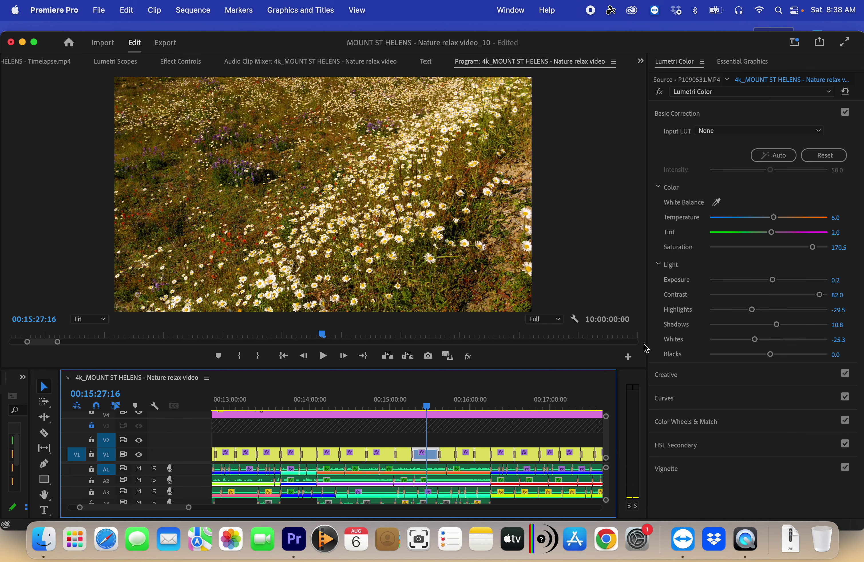
drag(773, 279, 775, 280)
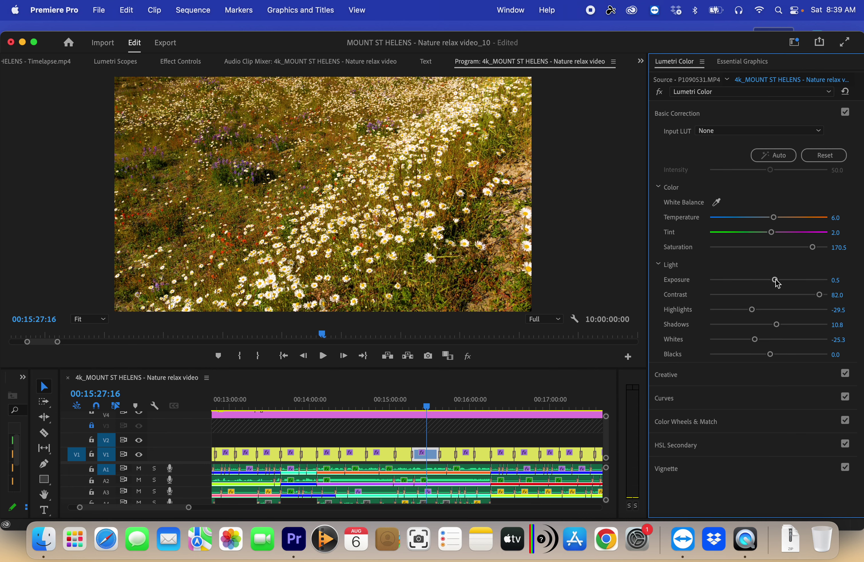
drag(778, 280, 779, 285)
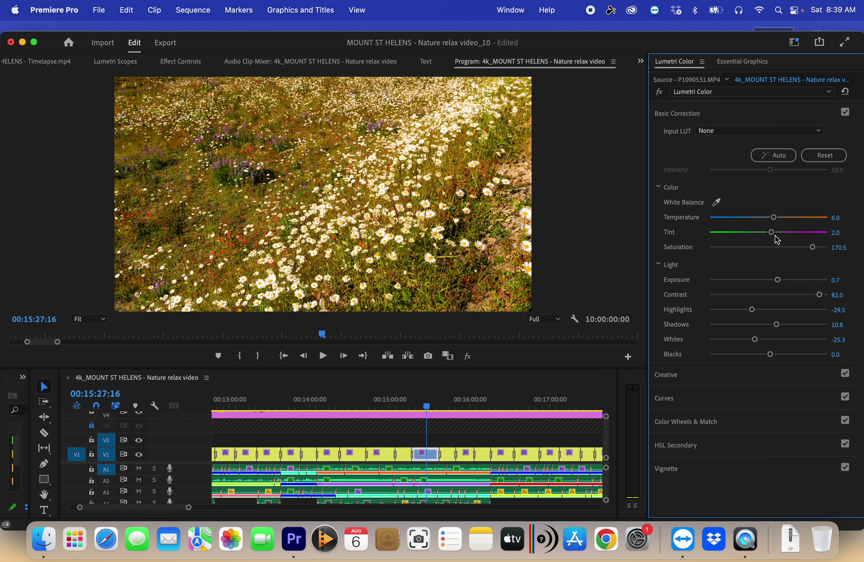
Brighten the daisy close-up and Mount St Helens panorama clips' exposure, then open the screenshot toolbar.
drag(433, 405, 451, 404)
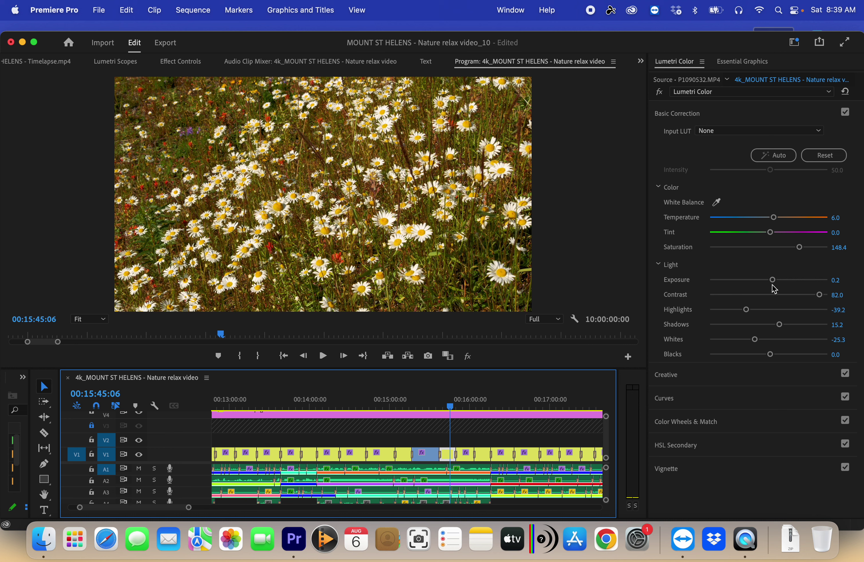
drag(773, 280, 775, 283)
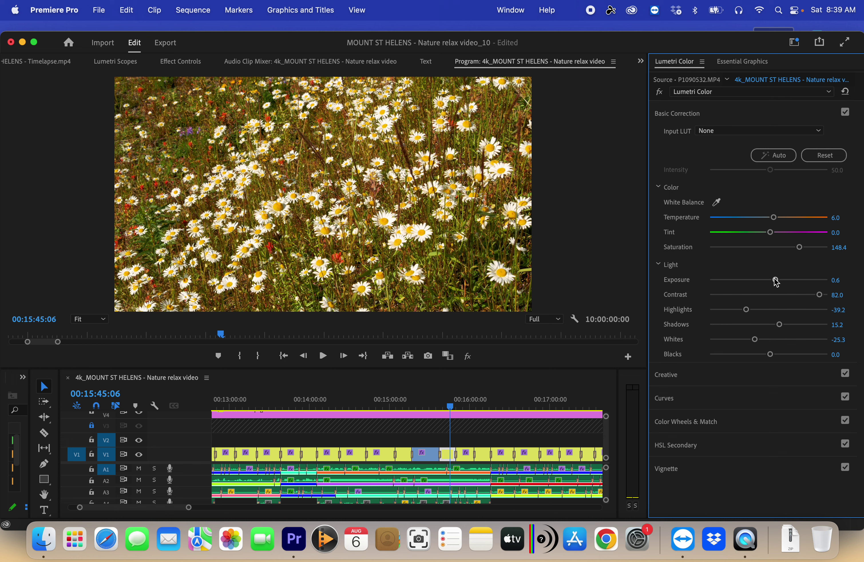
drag(461, 406, 468, 406)
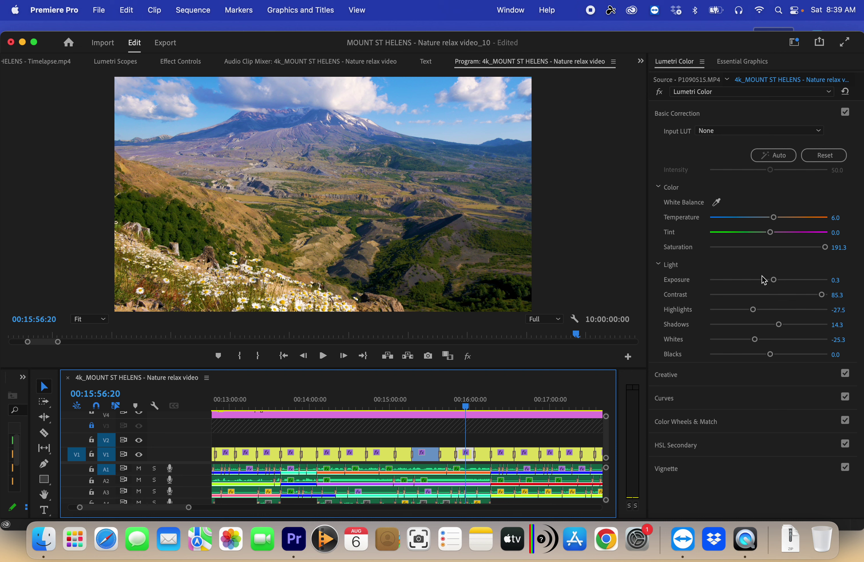
drag(774, 284, 776, 285)
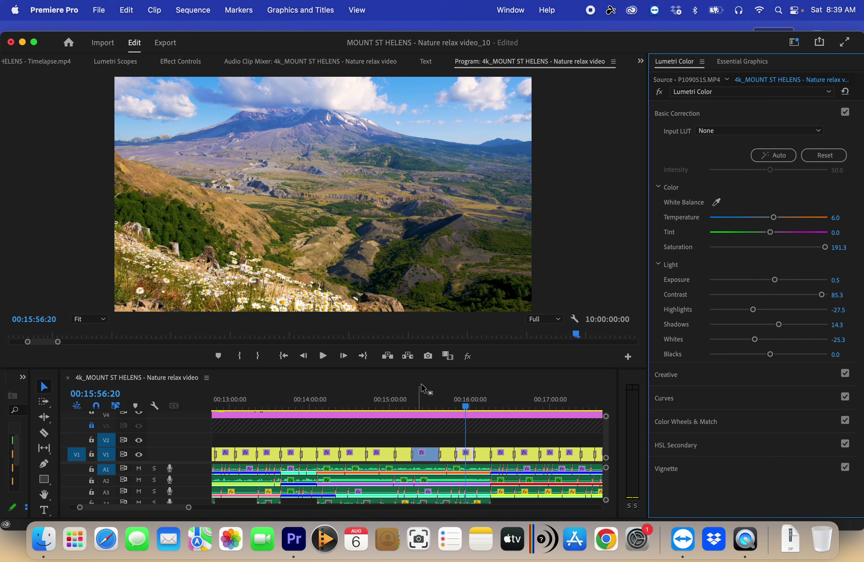
click(423, 542)
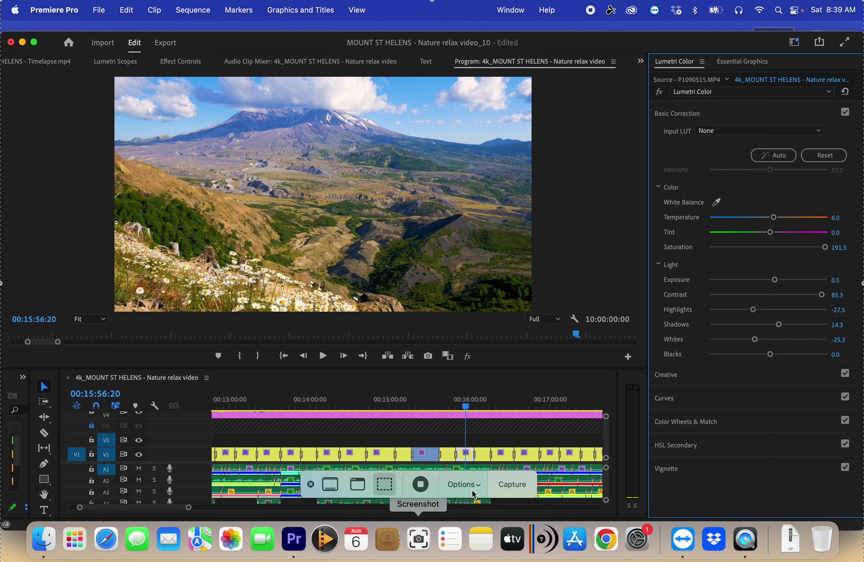